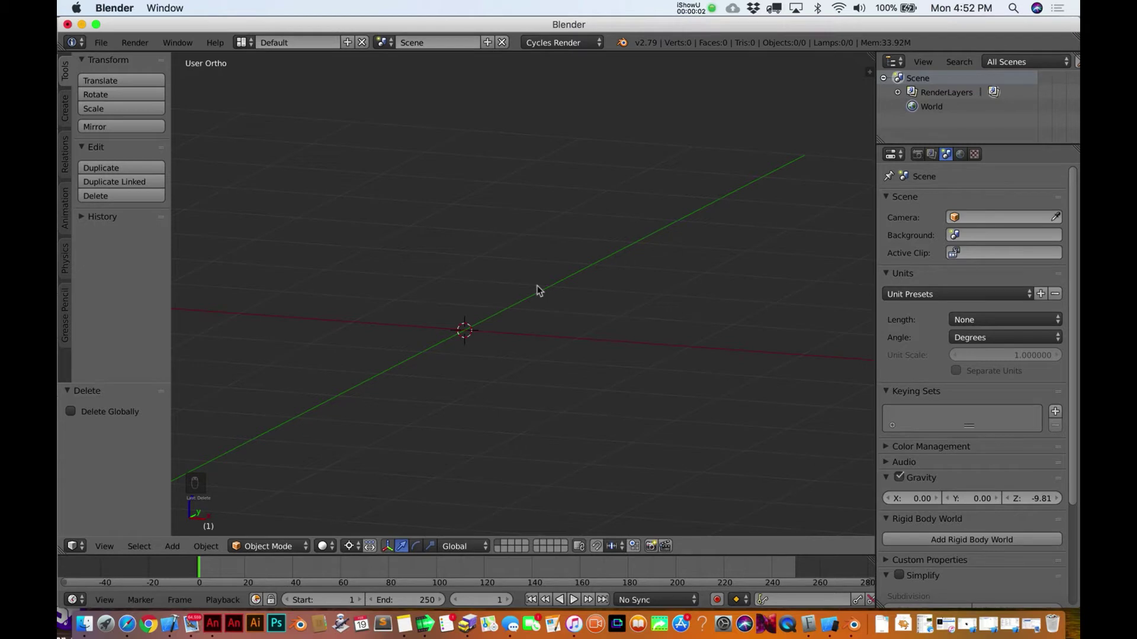
- Add a cube mesh to the empty scene
{"action": "key", "text": "shift+a"}
{"action": "mouse_move", "coordinate": [539, 287]}
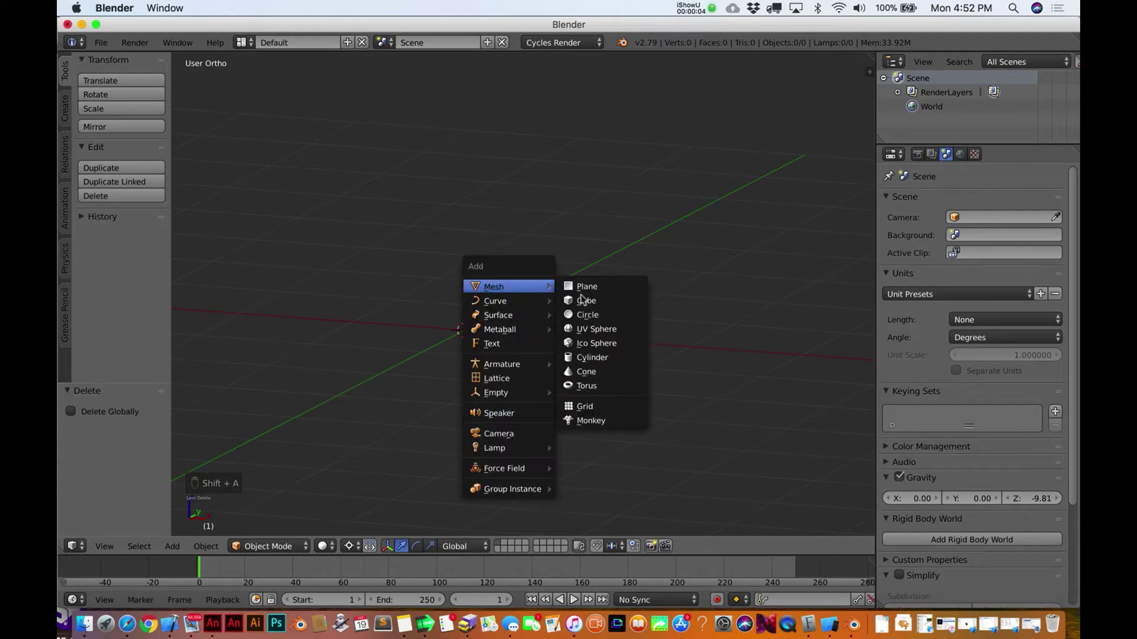
{"action": "left_click", "coordinate": [582, 300]}
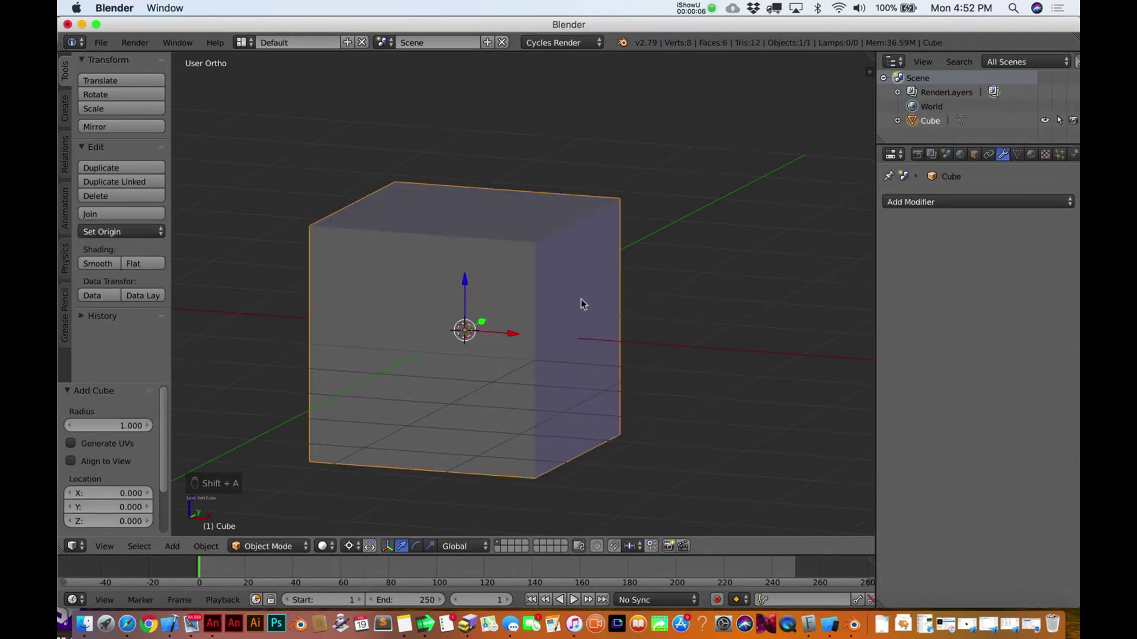
- Delete the cube's front face on the negative Y side in Edit Mode, and return to Object Mode
{"action": "scroll", "coordinate": [581, 300], "scroll_direction": "down", "scroll_amount": 2}
{"action": "scroll", "coordinate": [581, 300], "scroll_direction": "right", "scroll_amount": 3}
{"action": "scroll", "coordinate": [581, 300], "scroll_direction": "left", "scroll_amount": 4}
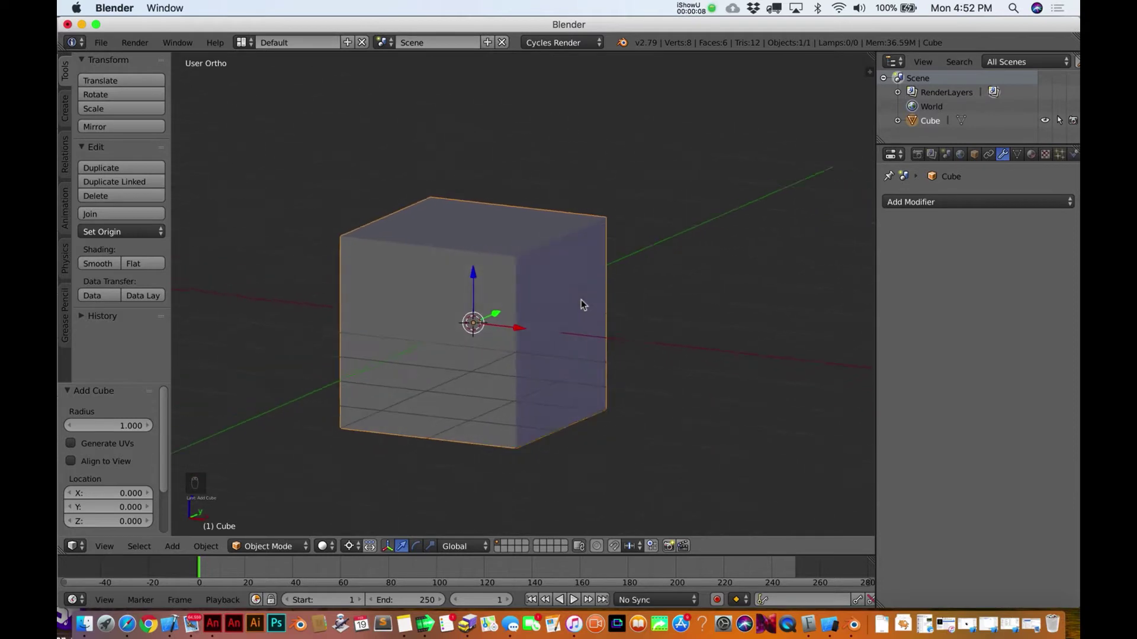
{"action": "scroll", "coordinate": [581, 300], "scroll_direction": "left", "scroll_amount": 5}
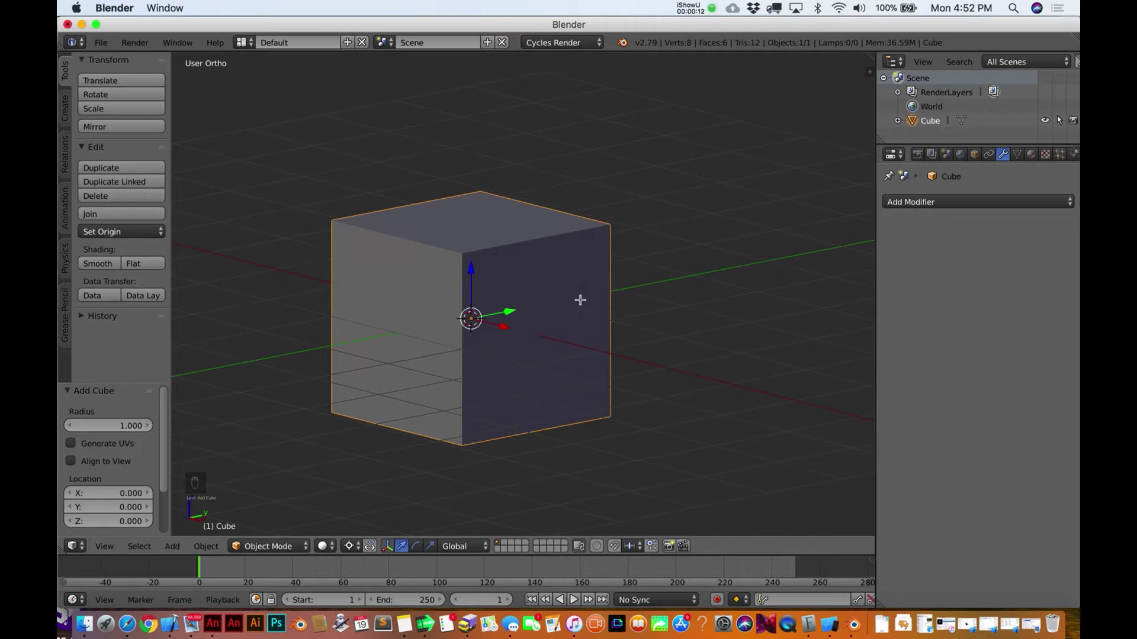
{"action": "key", "text": "Tab"}
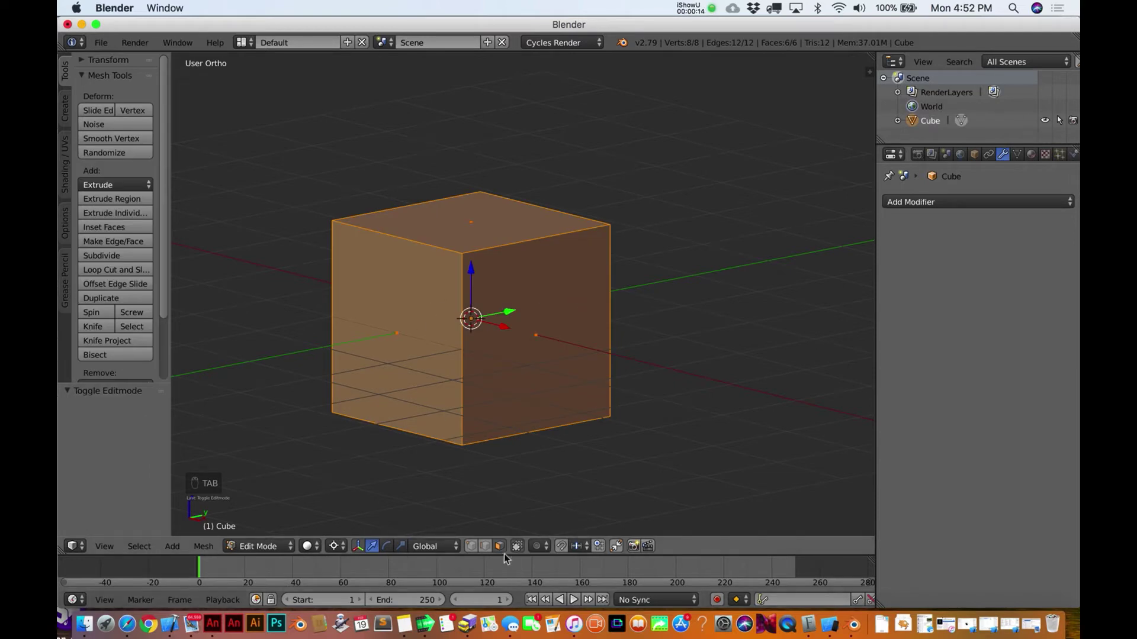
{"action": "right_click", "coordinate": [432, 373]}
{"action": "scroll", "coordinate": [420, 407], "scroll_direction": "right", "scroll_amount": 3}
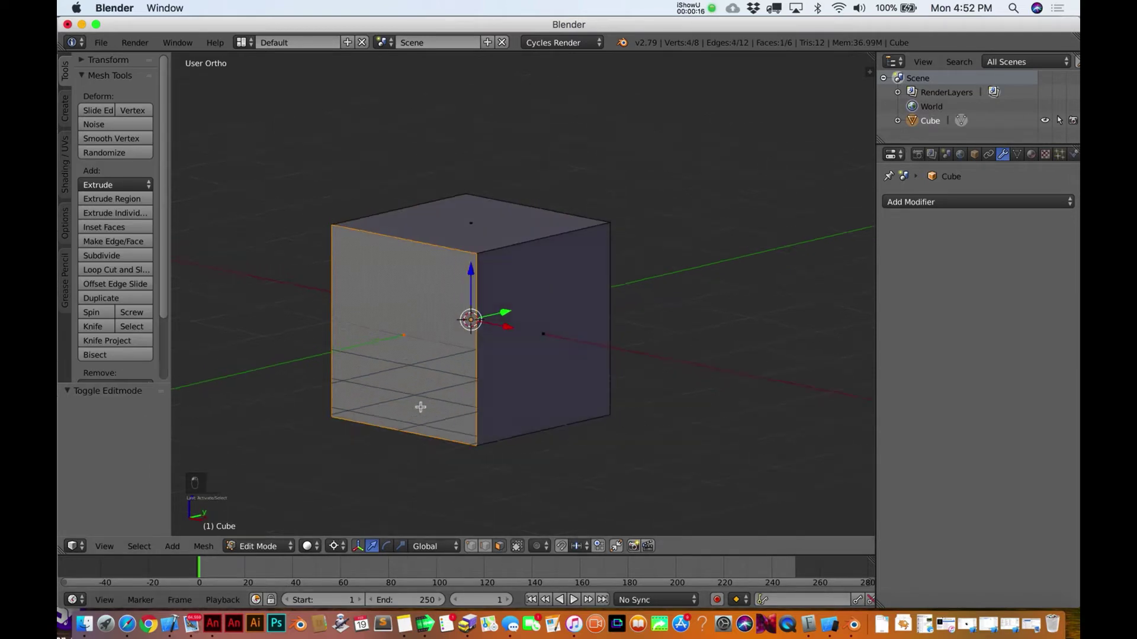
{"action": "key", "text": "x"}
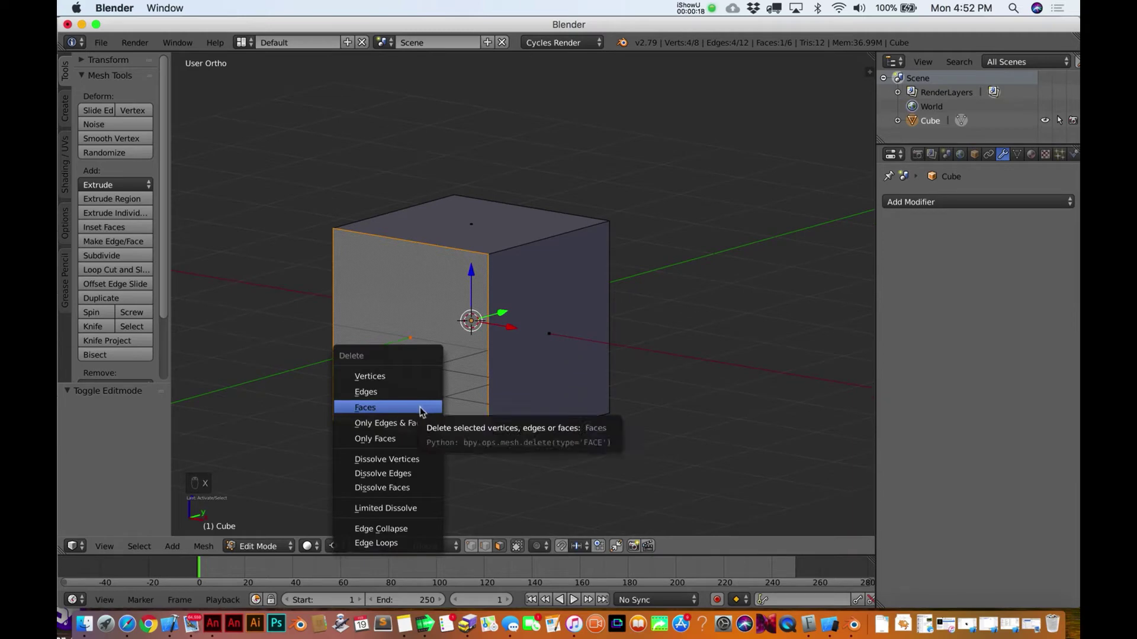
{"action": "left_click", "coordinate": [422, 409]}
{"action": "scroll", "coordinate": [510, 431], "scroll_direction": "left", "scroll_amount": 3}
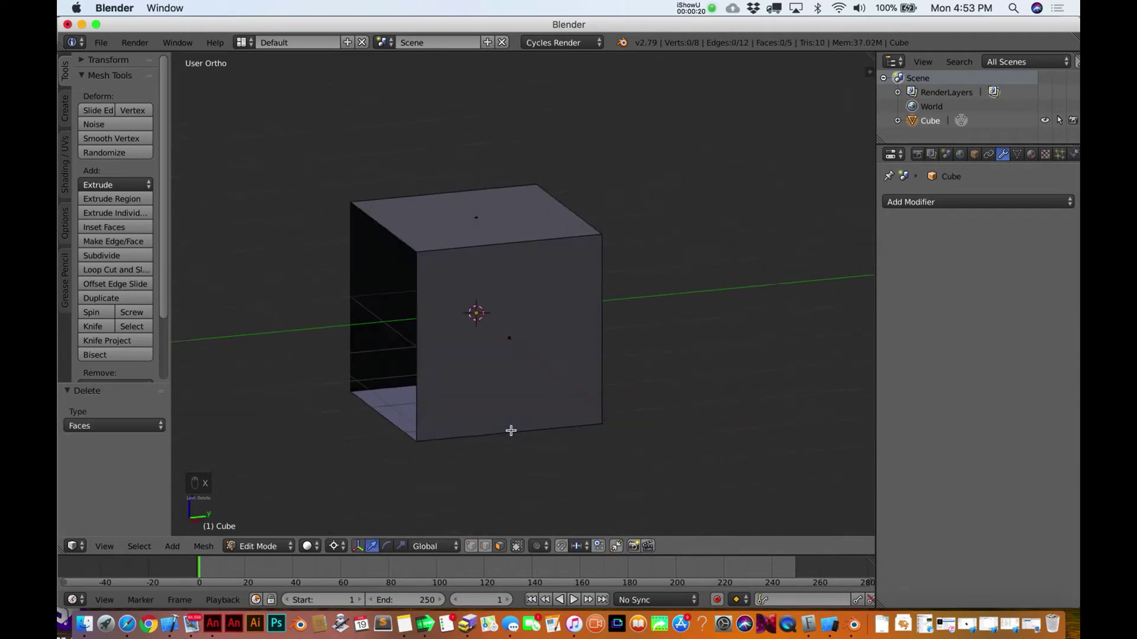
{"action": "scroll", "coordinate": [511, 431], "scroll_direction": "left", "scroll_amount": 5}
{"action": "scroll", "coordinate": [510, 431], "scroll_direction": "right", "scroll_amount": 5}
{"action": "scroll", "coordinate": [510, 432], "scroll_direction": "down", "scroll_amount": 1}
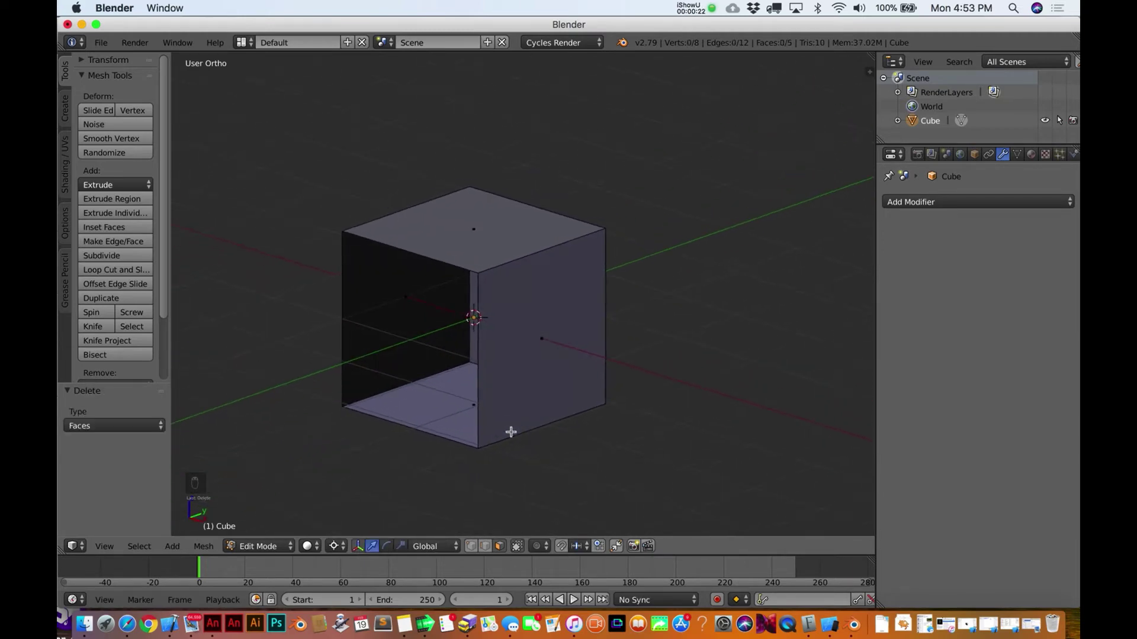
{"action": "key", "text": "Tab"}
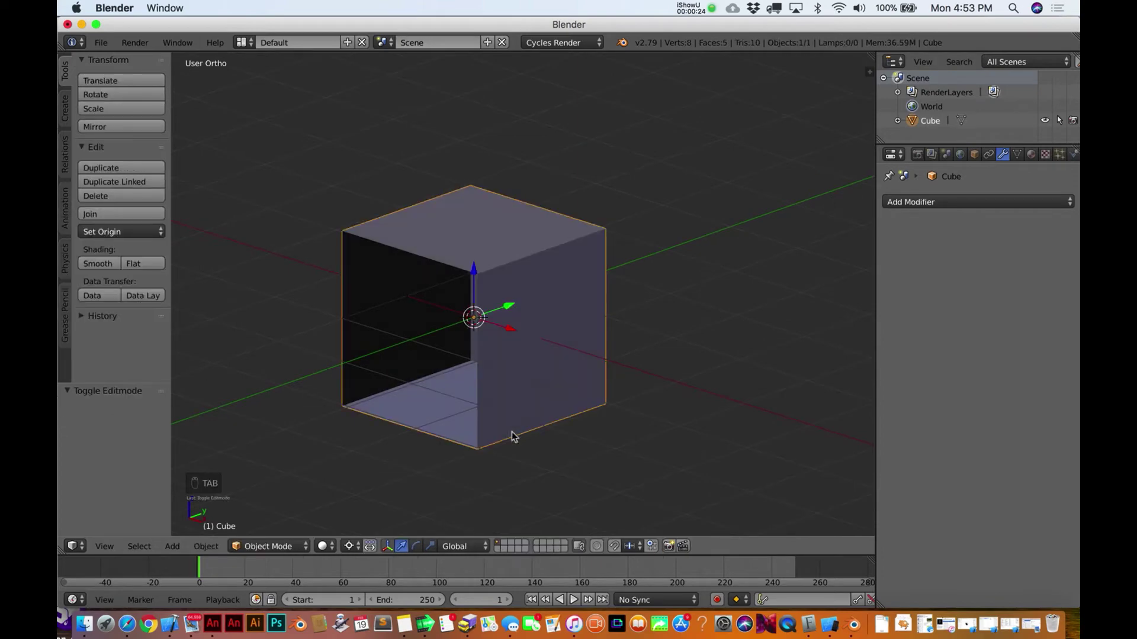
- Add a Solidify modifier to the open cube and set its thickness to 0.2040
{"action": "left_click", "coordinate": [926, 203]}
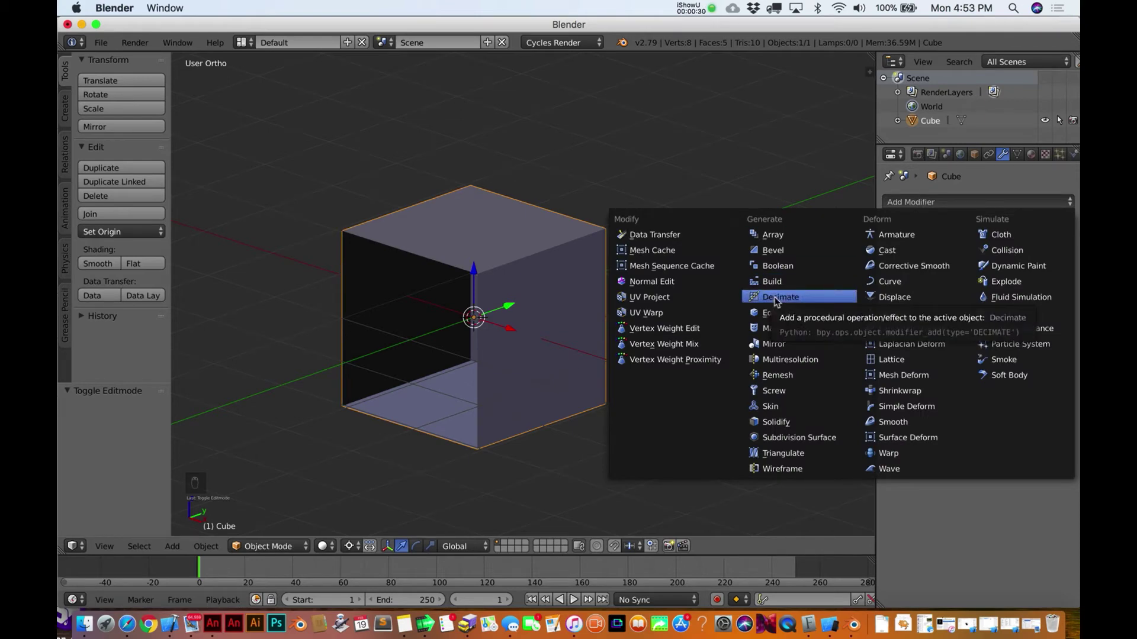
{"action": "left_click", "coordinate": [797, 424]}
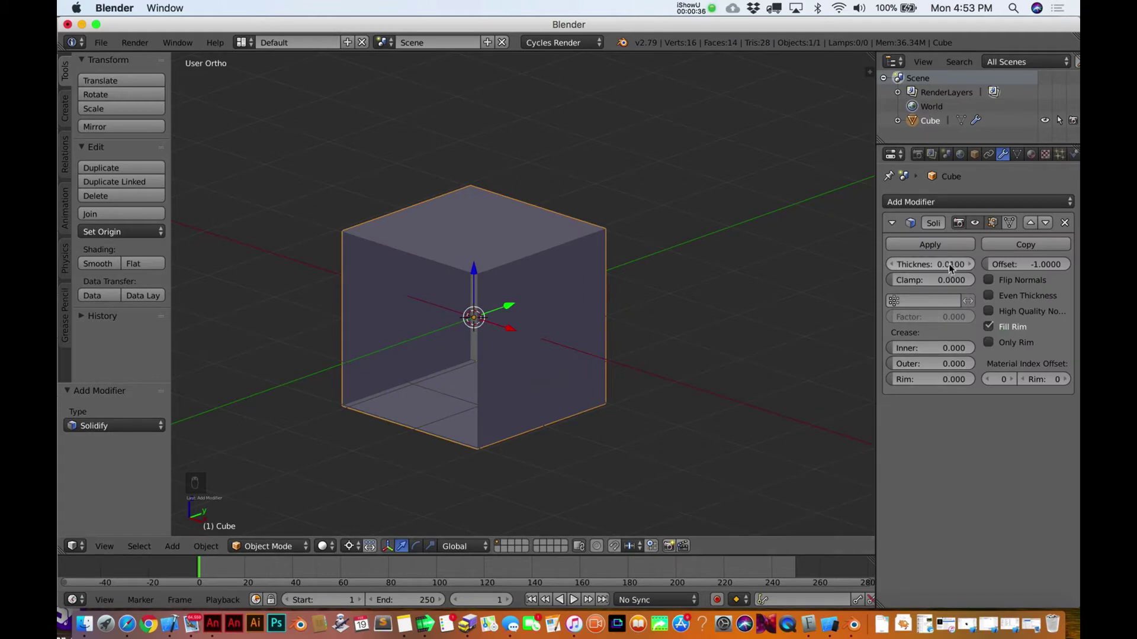
{"action": "left_click_drag", "start_coordinate": [949, 264], "coordinate": [984, 264]}
{"action": "scroll", "coordinate": [627, 470], "scroll_direction": "left", "scroll_amount": 3}
{"action": "scroll", "coordinate": [627, 470], "scroll_direction": "right", "scroll_amount": 10}
{"action": "scroll", "coordinate": [627, 470], "scroll_direction": "left", "scroll_amount": 6}
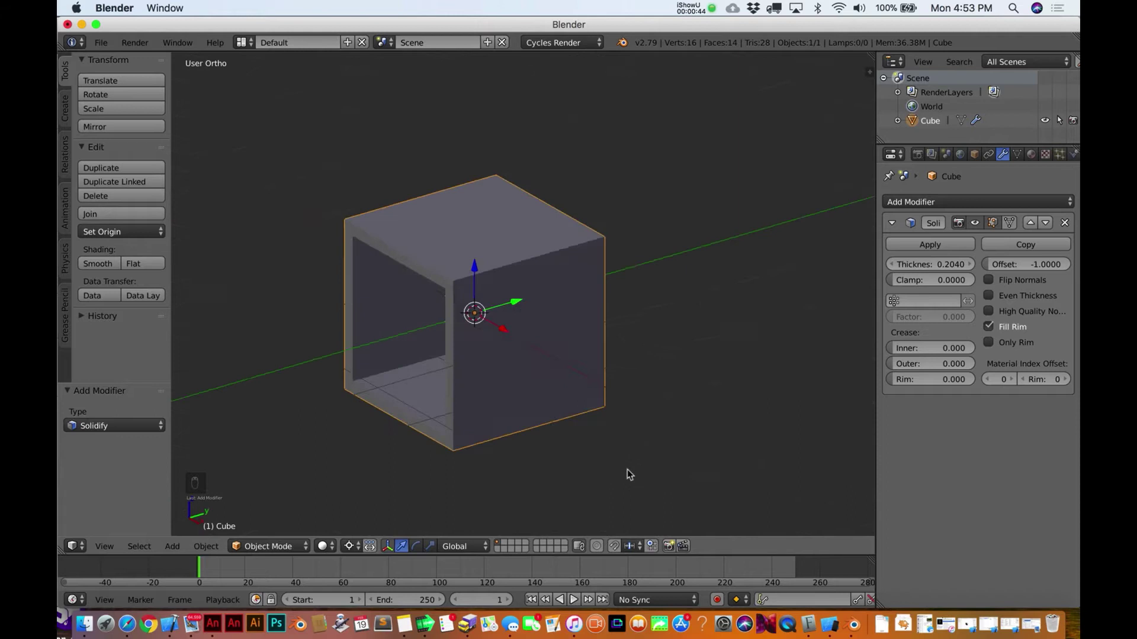
{"action": "scroll", "coordinate": [627, 470], "scroll_direction": "left", "scroll_amount": 6}
{"action": "scroll", "coordinate": [627, 470], "scroll_direction": "right", "scroll_amount": 6}
{"action": "scroll", "coordinate": [627, 470], "scroll_direction": "down", "scroll_amount": 3}
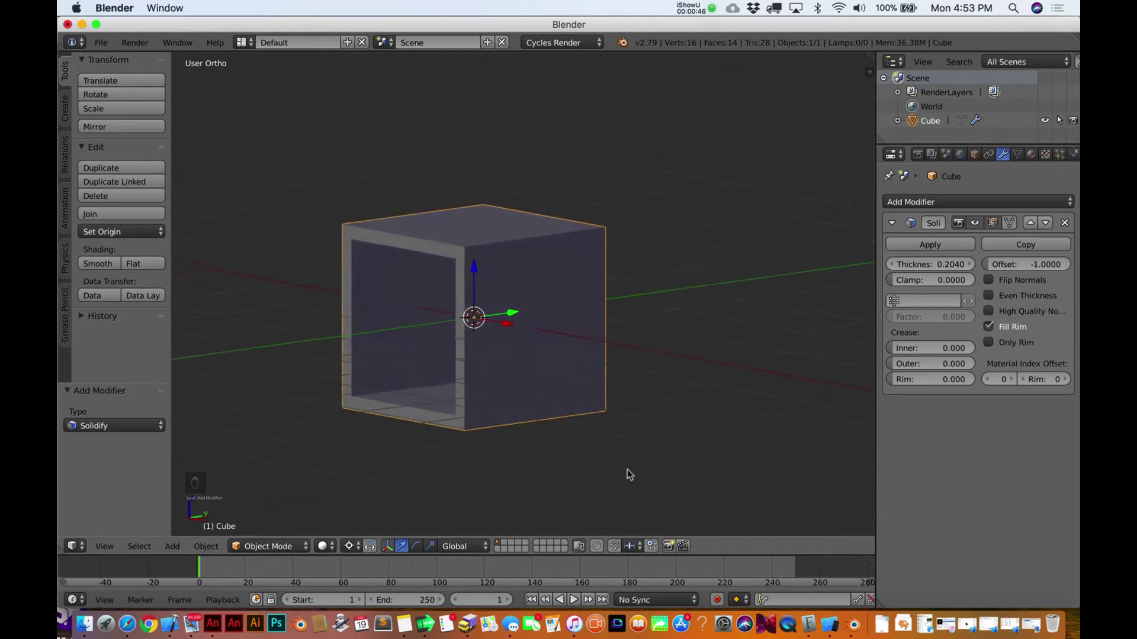
{"action": "scroll", "coordinate": [627, 470], "scroll_direction": "left", "scroll_amount": 2}
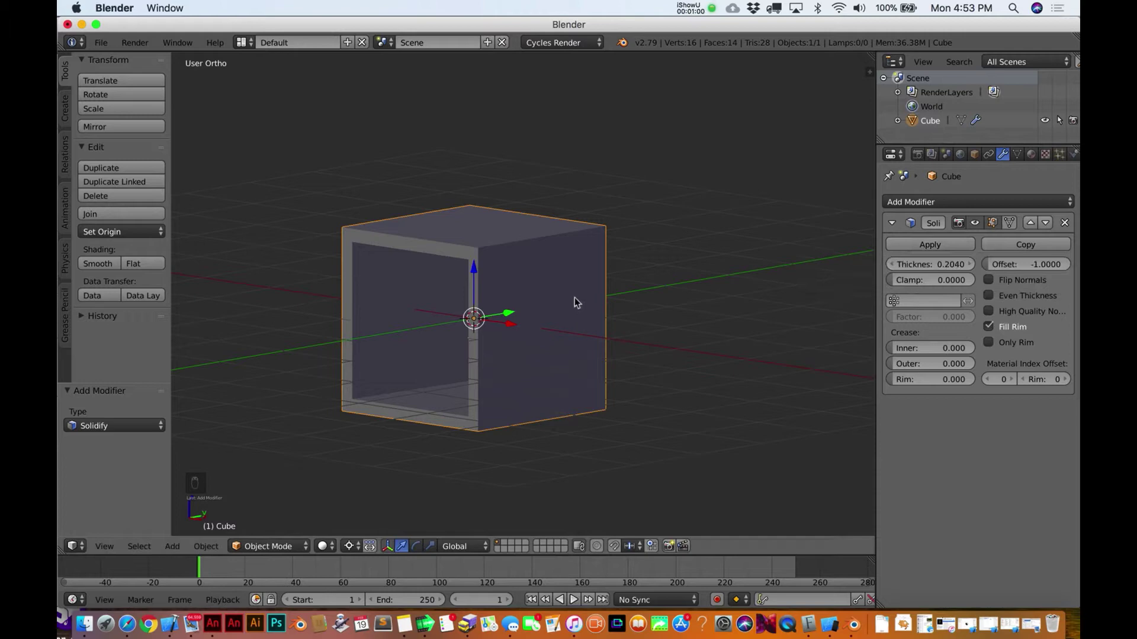
{"action": "left_click", "coordinate": [101, 42]}
{"action": "scroll", "coordinate": [321, 315], "scroll_direction": "up", "scroll_amount": 3}
{"action": "scroll", "coordinate": [321, 315], "scroll_direction": "left", "scroll_amount": 3}
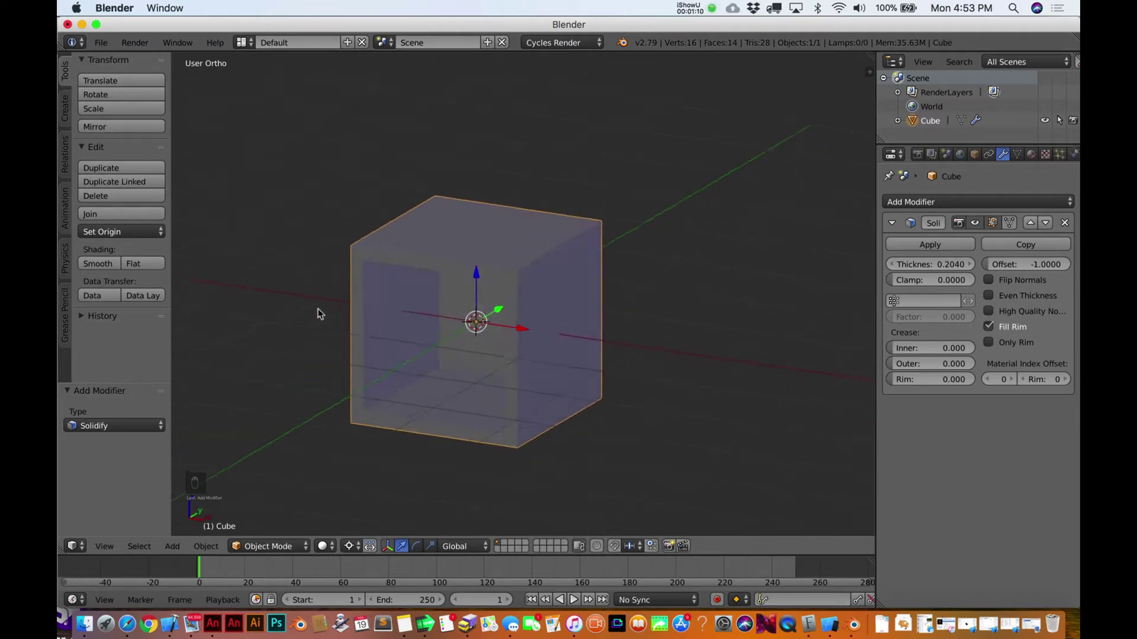
{"action": "scroll", "coordinate": [320, 315], "scroll_direction": "right", "scroll_amount": 3}
{"action": "scroll", "coordinate": [320, 315], "scroll_direction": "right", "scroll_amount": 1}
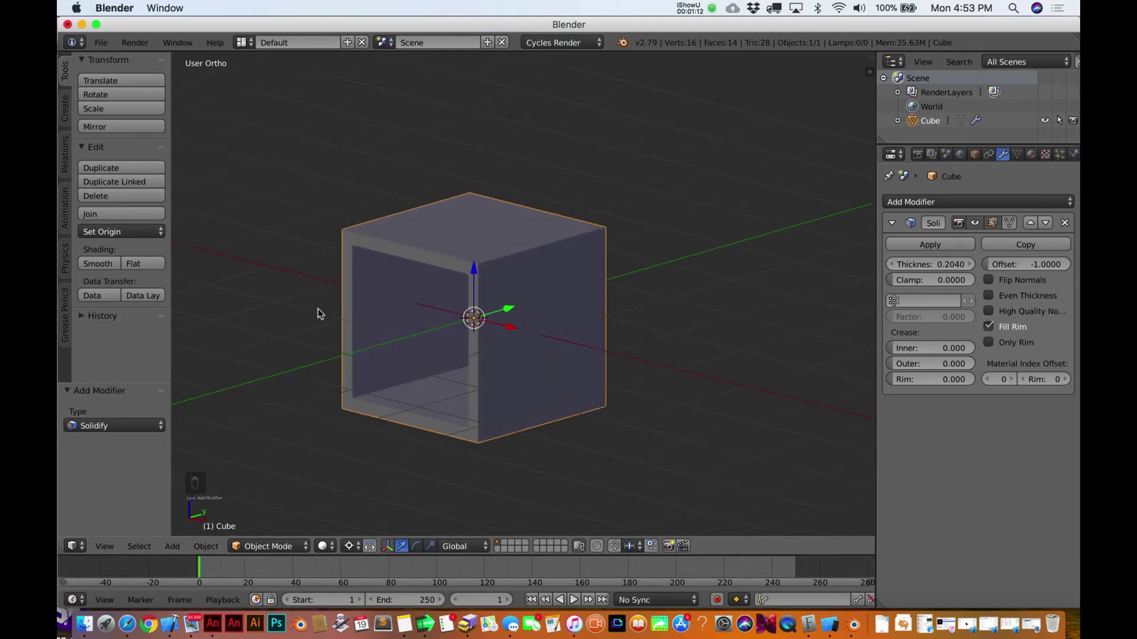
- Add a Subdivision Surface modifier to the cube and set both its View and Render subdivisions to 4
{"action": "left_click", "coordinate": [949, 200]}
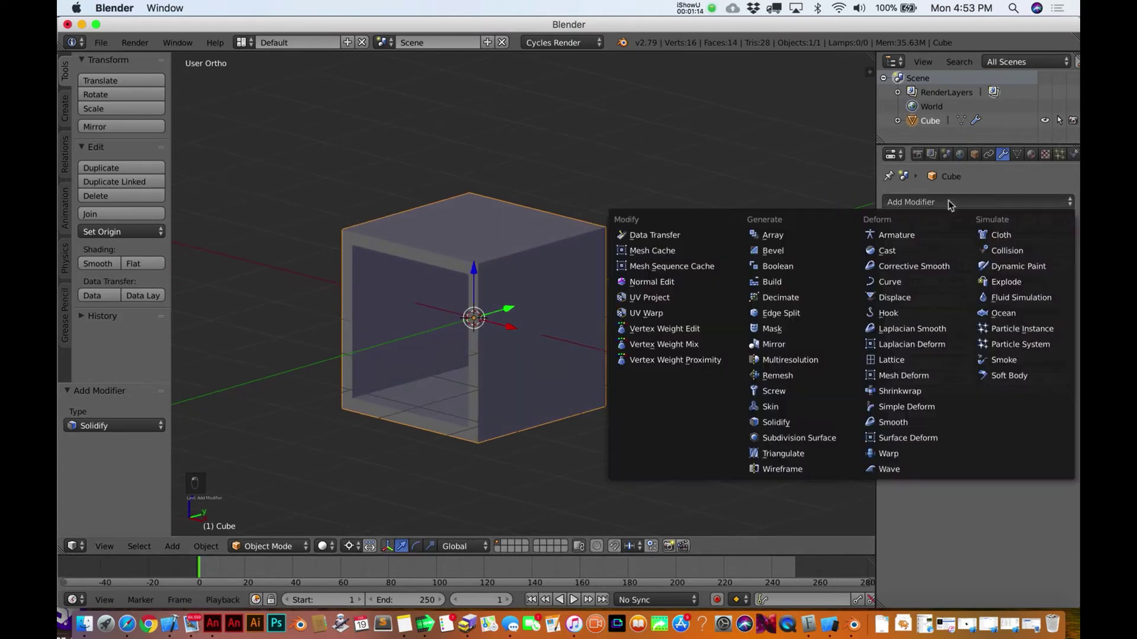
{"action": "left_click", "coordinate": [836, 437]}
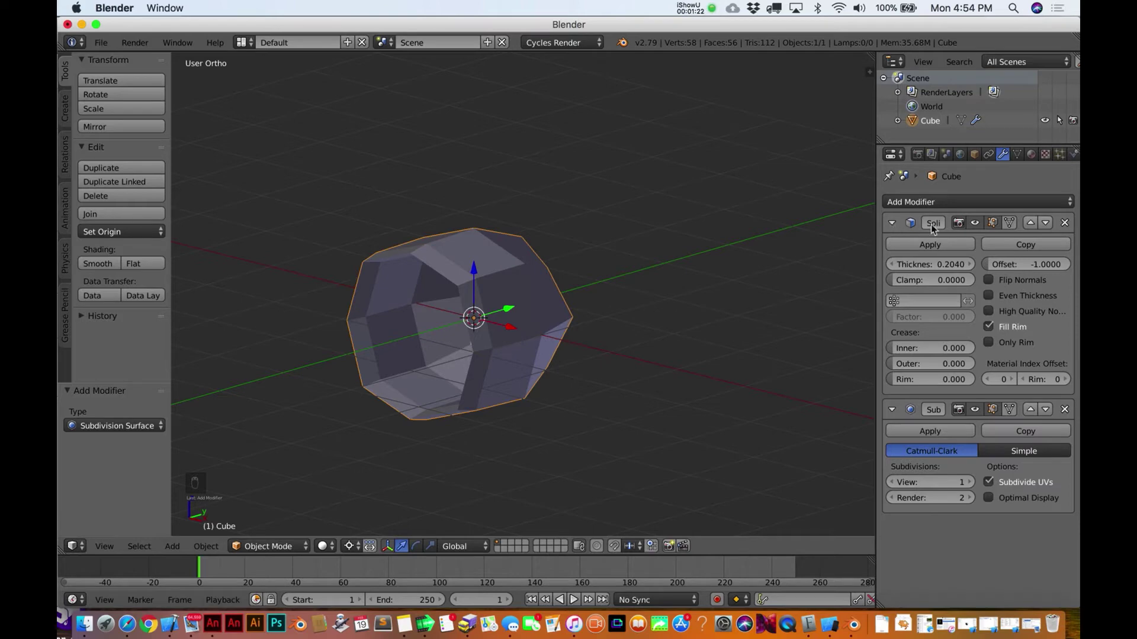
{"action": "left_click", "coordinate": [891, 223]}
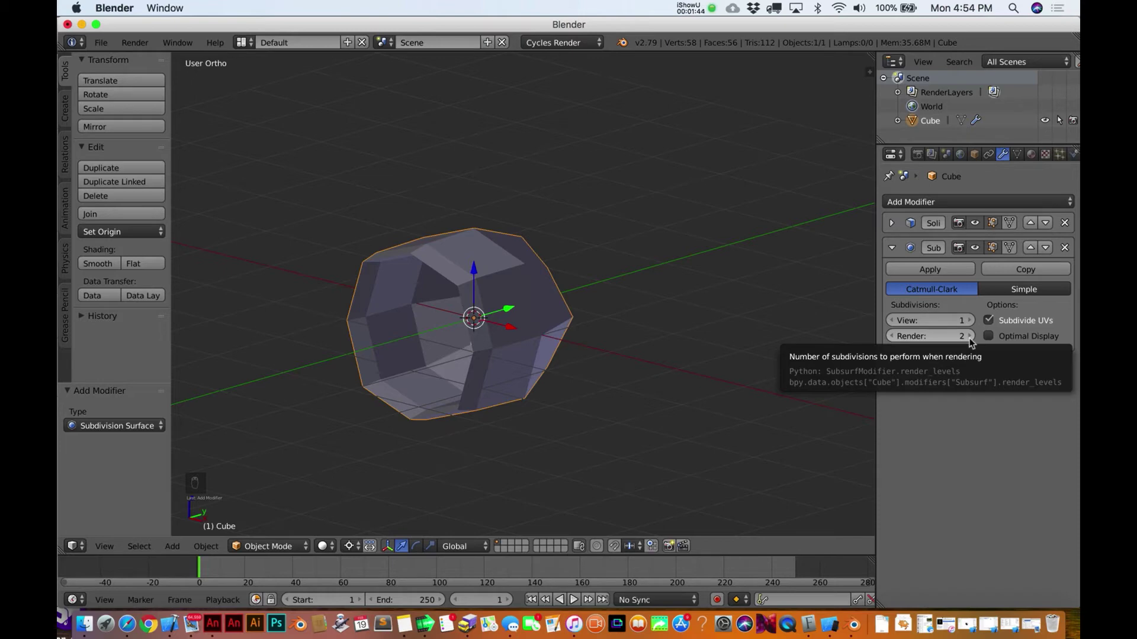
{"action": "left_click", "coordinate": [969, 320]}
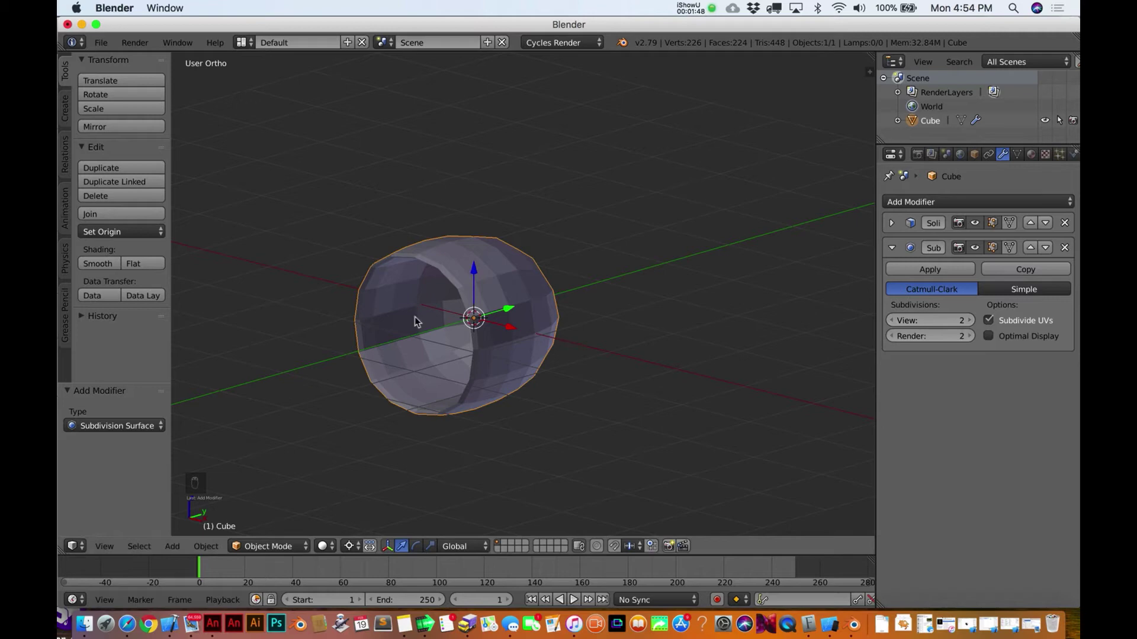
{"action": "left_click", "coordinate": [970, 320]}
{"action": "left_click", "coordinate": [970, 320]}
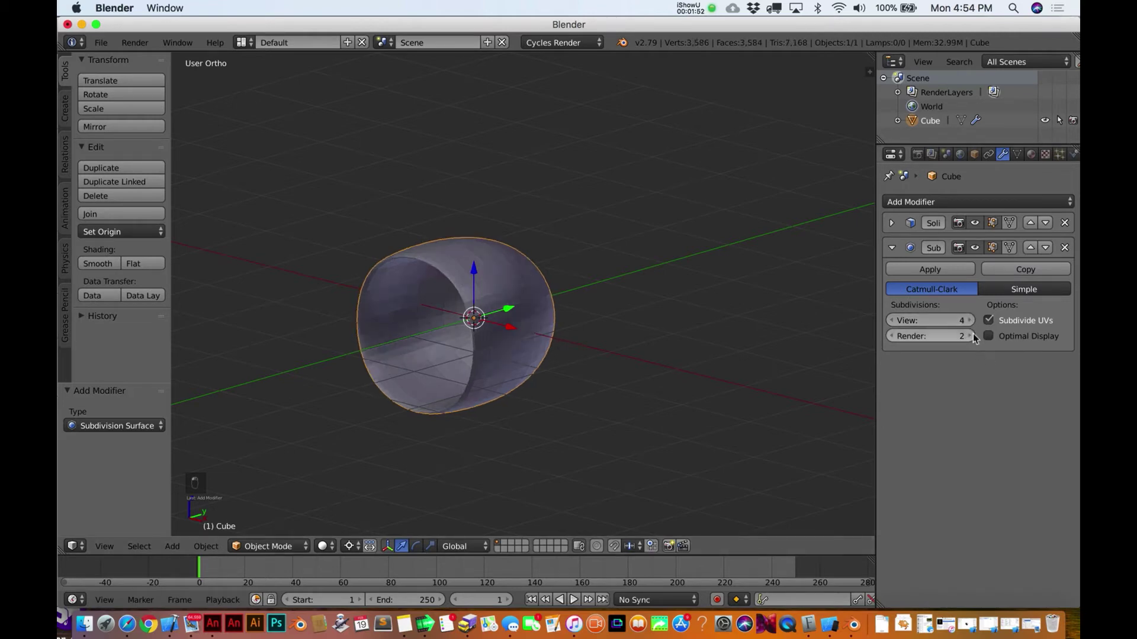
{"action": "left_click", "coordinate": [970, 336]}
{"action": "left_click", "coordinate": [970, 335]}
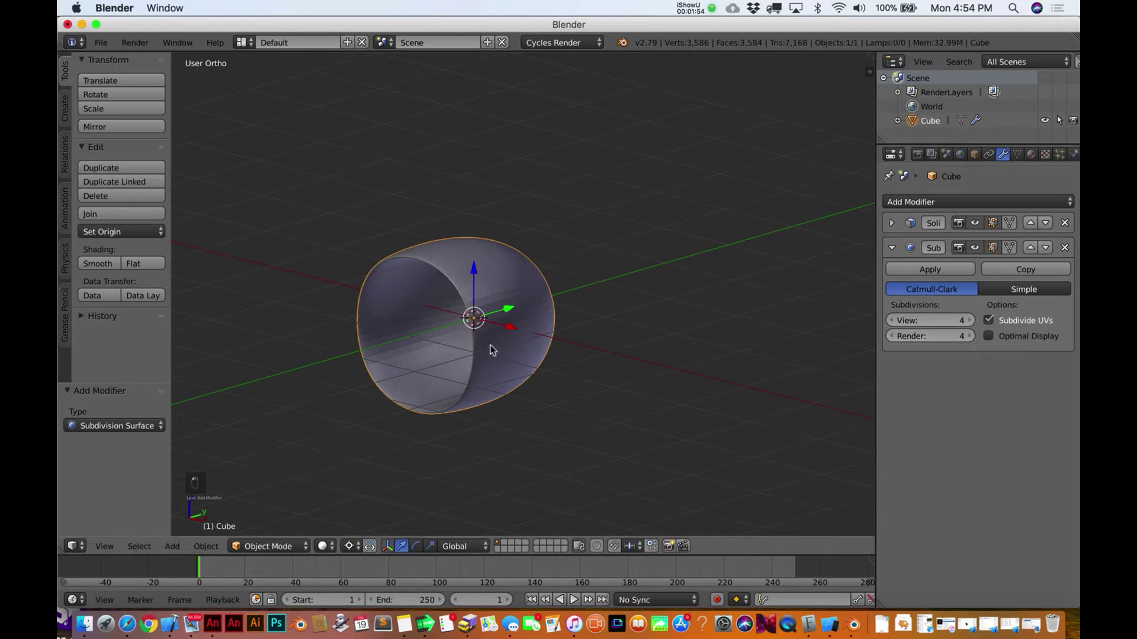
- Set the Solidify thickness to 0.7440 with the Subdivision Surface viewport display temporarily turned off, and turn that display back on
{"action": "scroll", "coordinate": [490, 346], "scroll_direction": "down", "scroll_amount": 5}
{"action": "scroll", "coordinate": [491, 346], "scroll_direction": "right", "scroll_amount": 5}
{"action": "scroll", "coordinate": [490, 346], "scroll_direction": "left", "scroll_amount": 10}
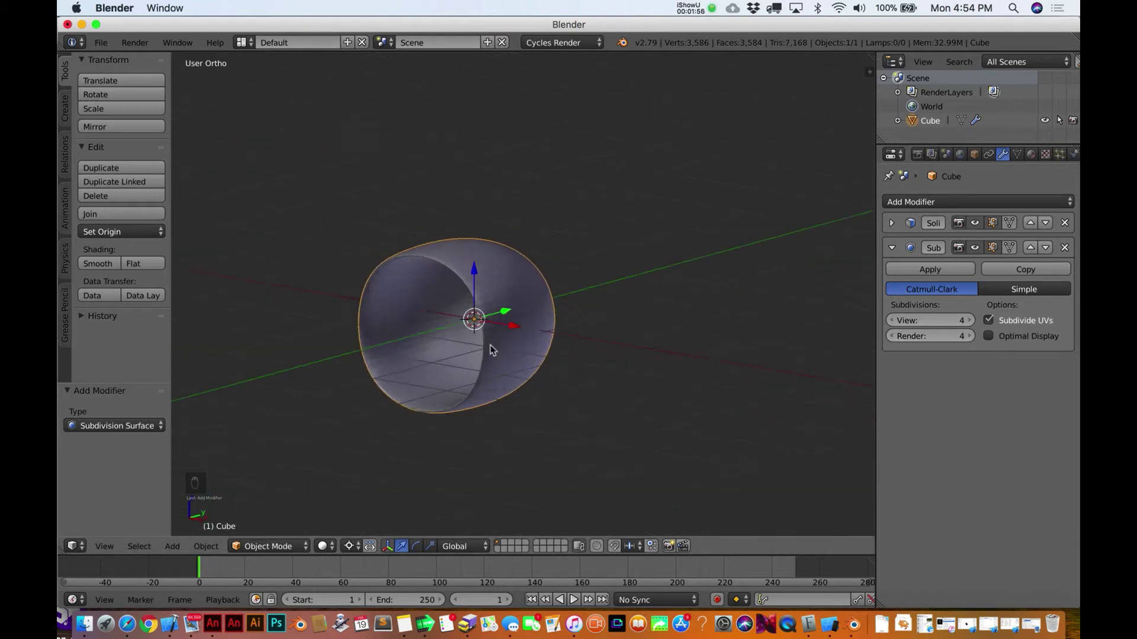
{"action": "scroll", "coordinate": [490, 346], "scroll_direction": "right", "scroll_amount": 5}
{"action": "scroll", "coordinate": [490, 346], "scroll_direction": "down", "scroll_amount": 10}
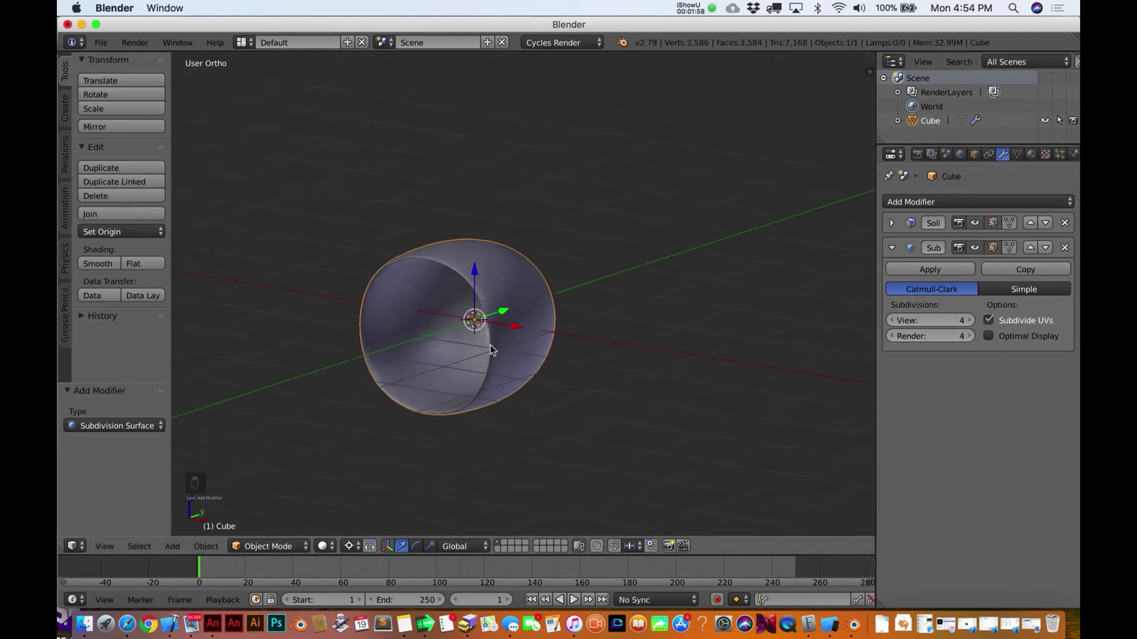
{"action": "scroll", "coordinate": [490, 346], "scroll_direction": "down", "scroll_amount": 5}
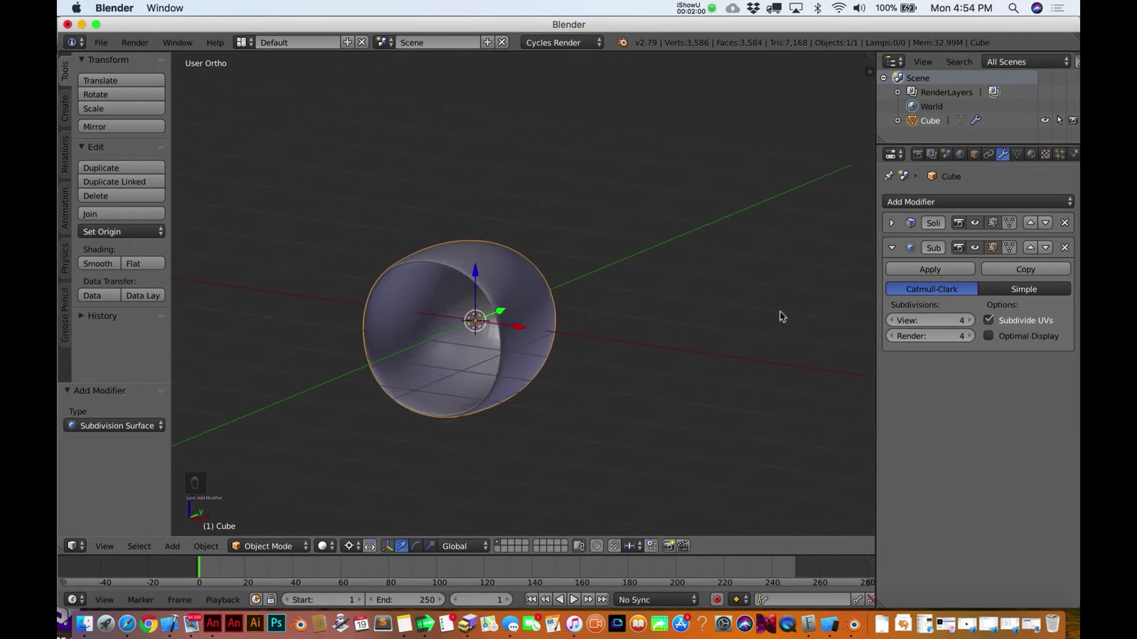
{"action": "left_click", "coordinate": [896, 224]}
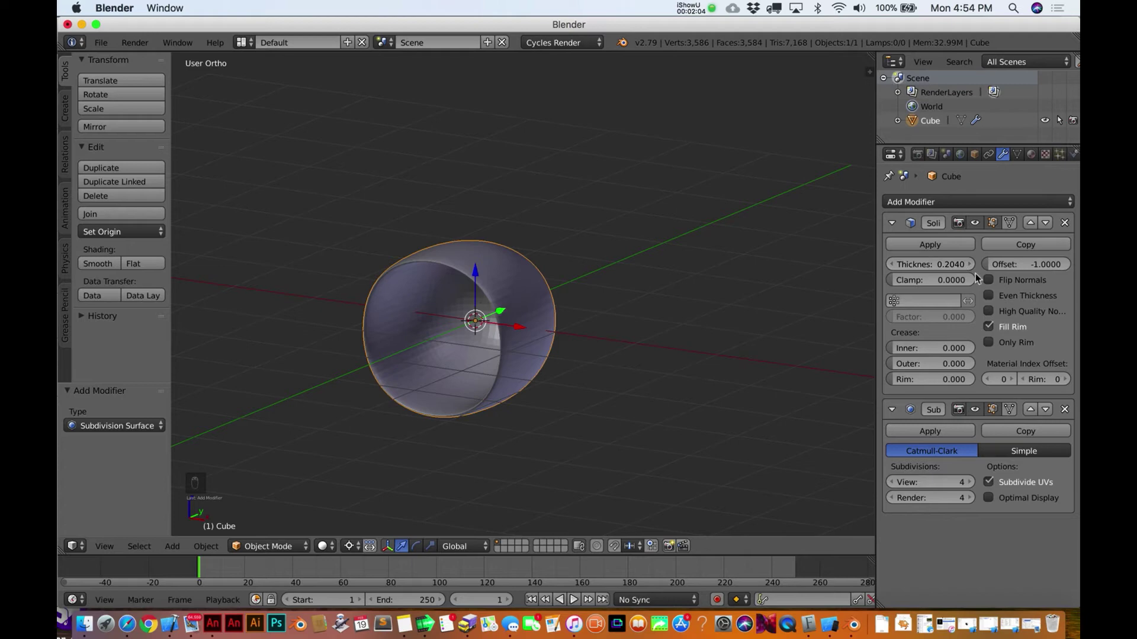
{"action": "left_click", "coordinate": [978, 409]}
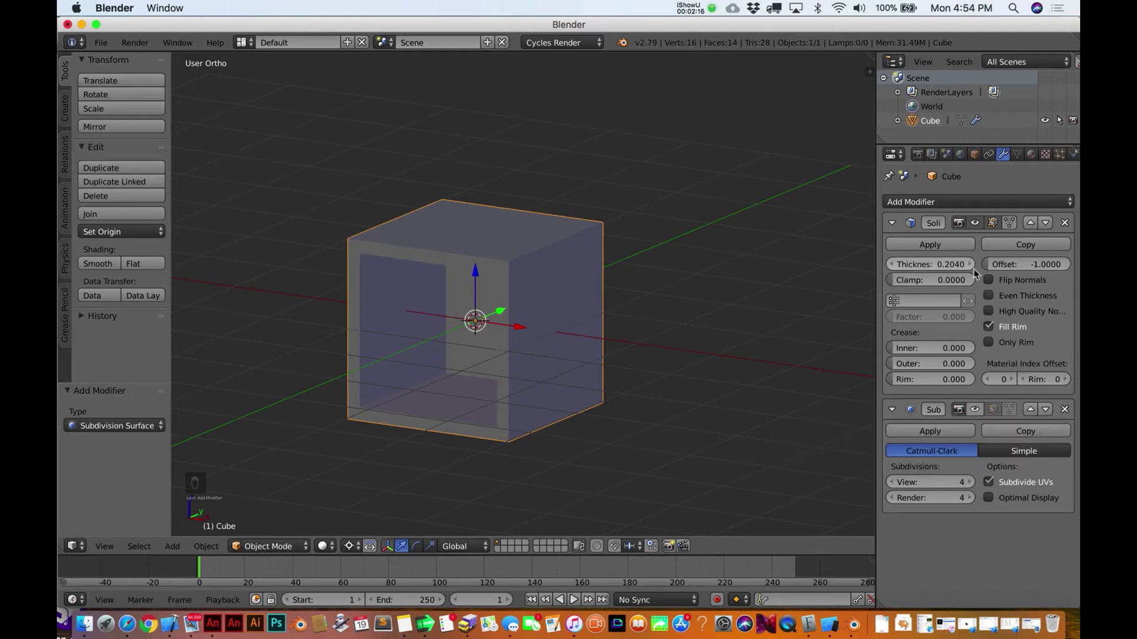
{"action": "left_click_drag", "start_coordinate": [973, 269], "coordinate": [1058, 267]}
{"action": "left_click", "coordinate": [973, 409]}
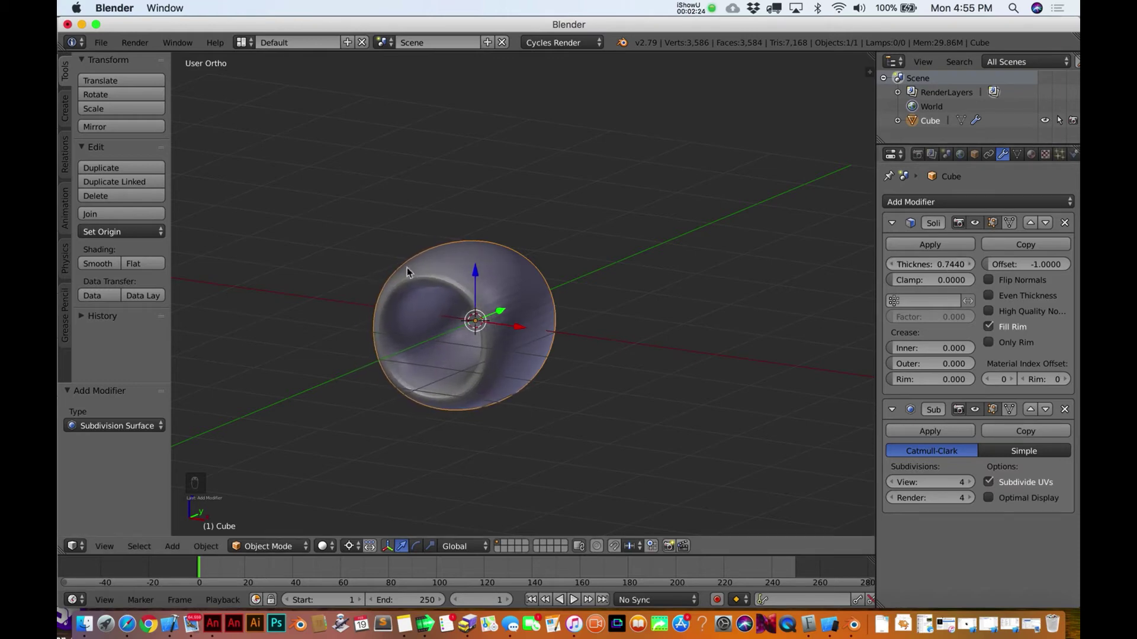
- Apply the Solidify modifier to the cube's mesh, keeping the Subdivision Surface modifier in the stack
{"action": "scroll", "coordinate": [425, 442], "scroll_direction": "right", "scroll_amount": 5}
{"action": "scroll", "coordinate": [425, 442], "scroll_direction": "left", "scroll_amount": 5}
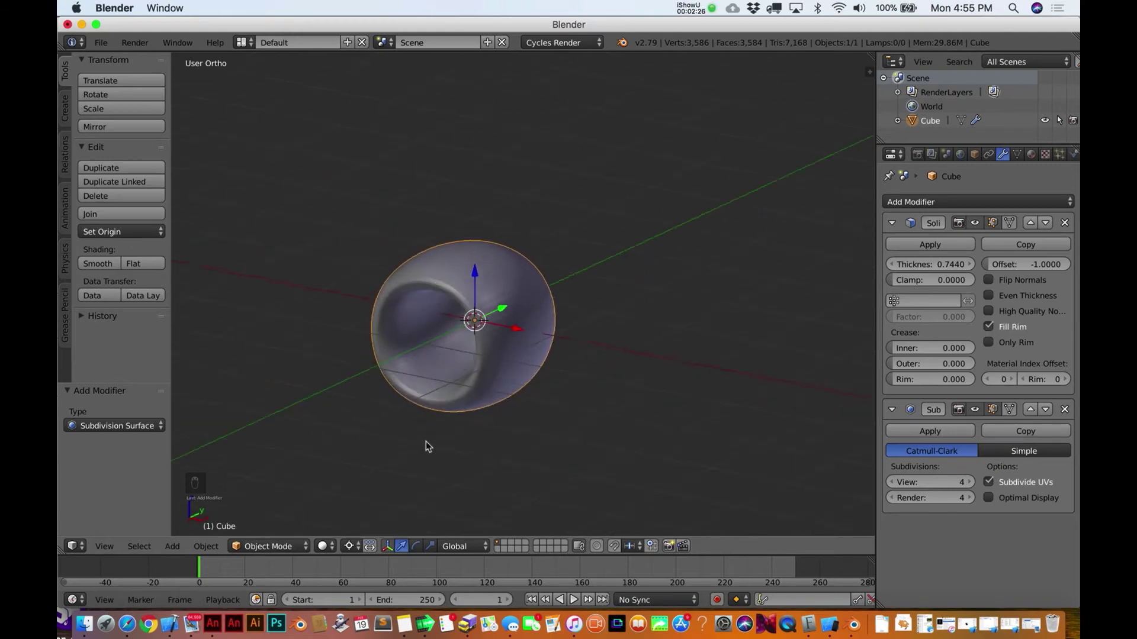
{"action": "scroll", "coordinate": [426, 441], "scroll_direction": "down", "scroll_amount": 2}
{"action": "scroll", "coordinate": [425, 441], "scroll_direction": "left", "scroll_amount": 5}
{"action": "scroll", "coordinate": [425, 442], "scroll_direction": "right", "scroll_amount": 7}
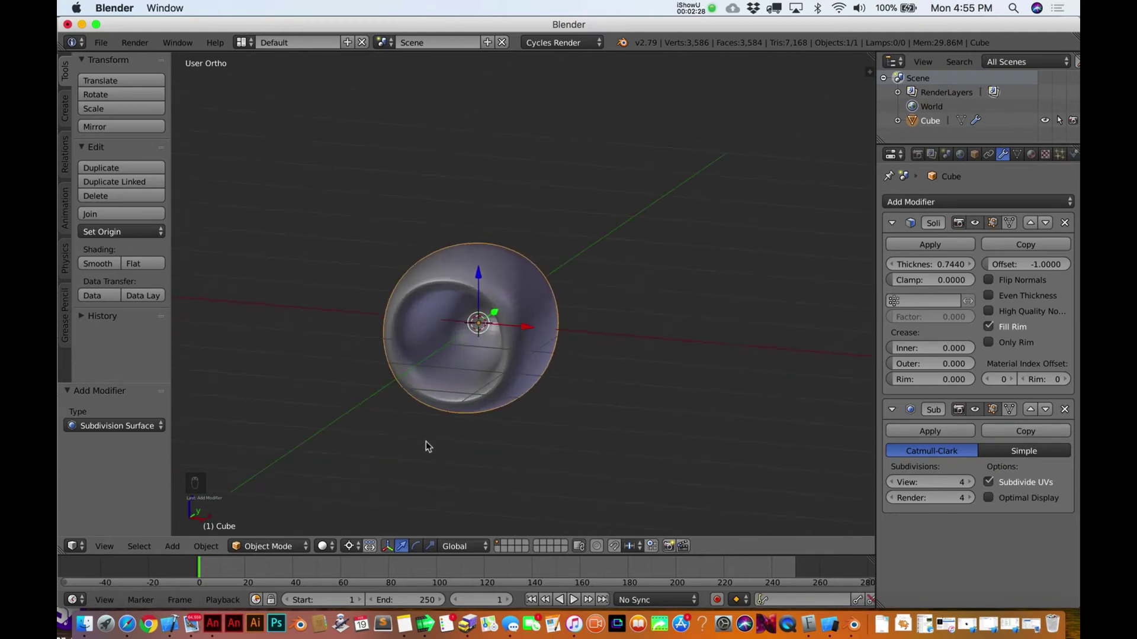
{"action": "scroll", "coordinate": [425, 442], "scroll_direction": "left", "scroll_amount": 2}
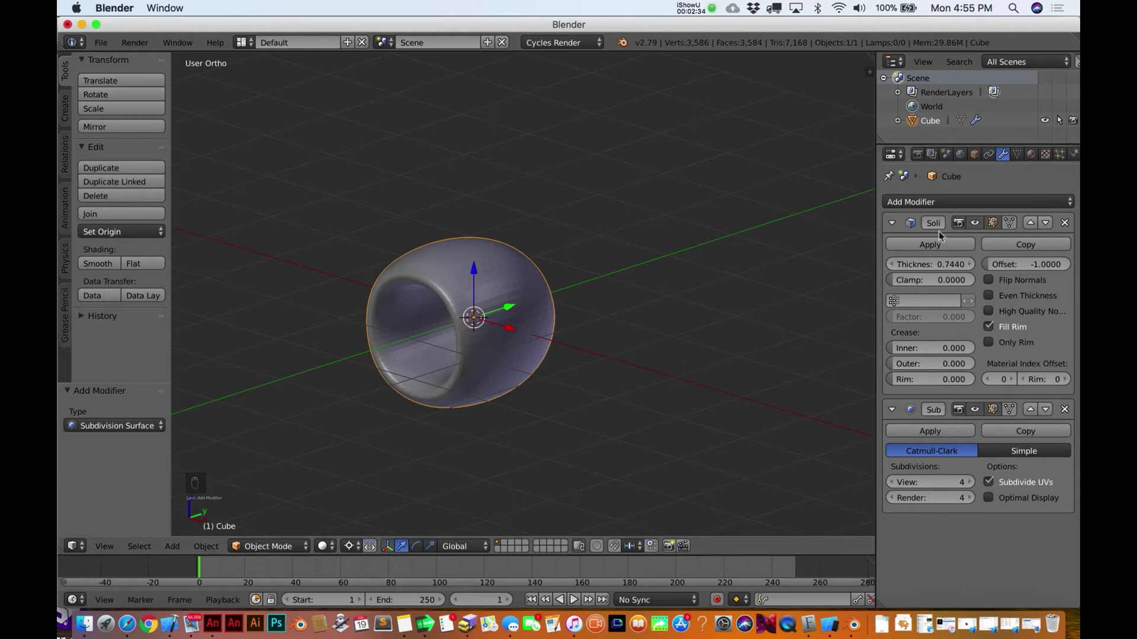
{"action": "left_click", "coordinate": [892, 225]}
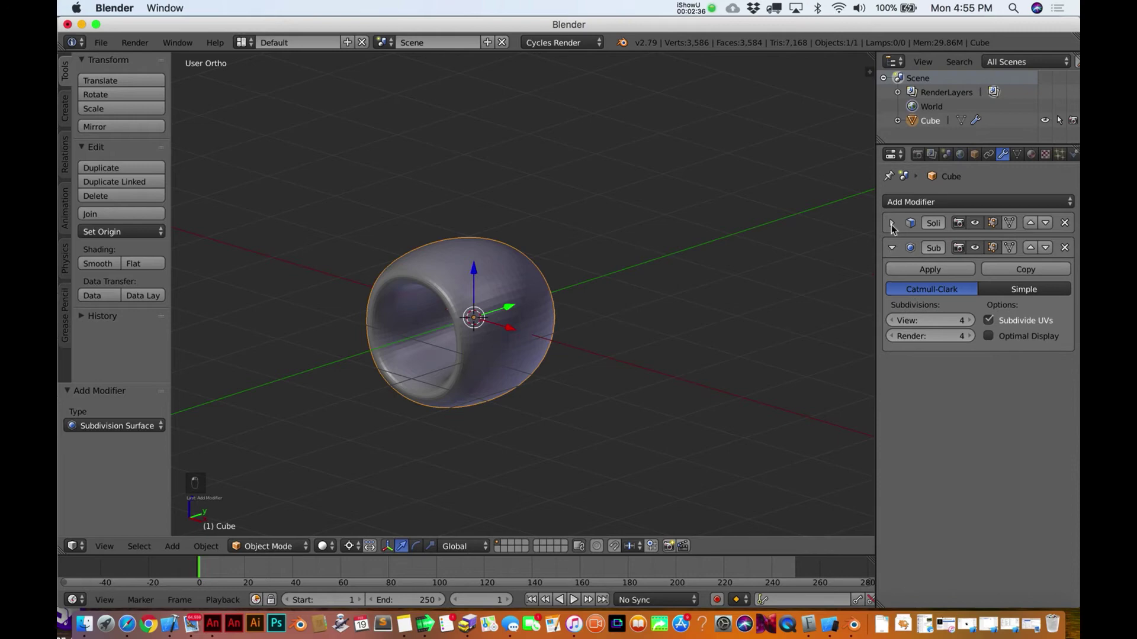
{"action": "left_click", "coordinate": [891, 225]}
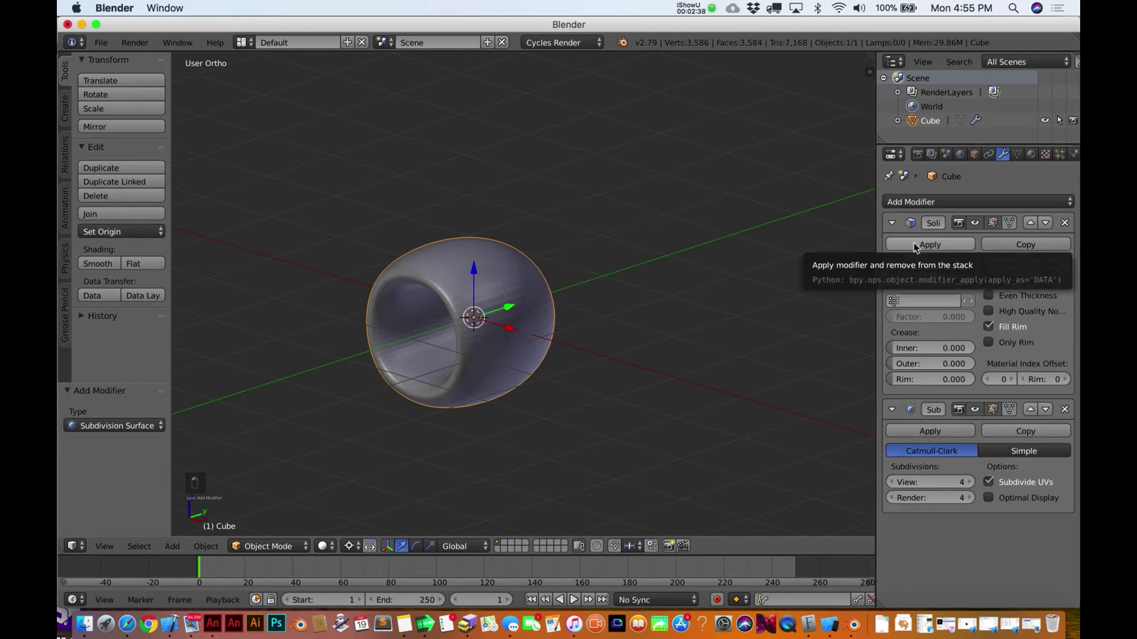
{"action": "left_click", "coordinate": [912, 245]}
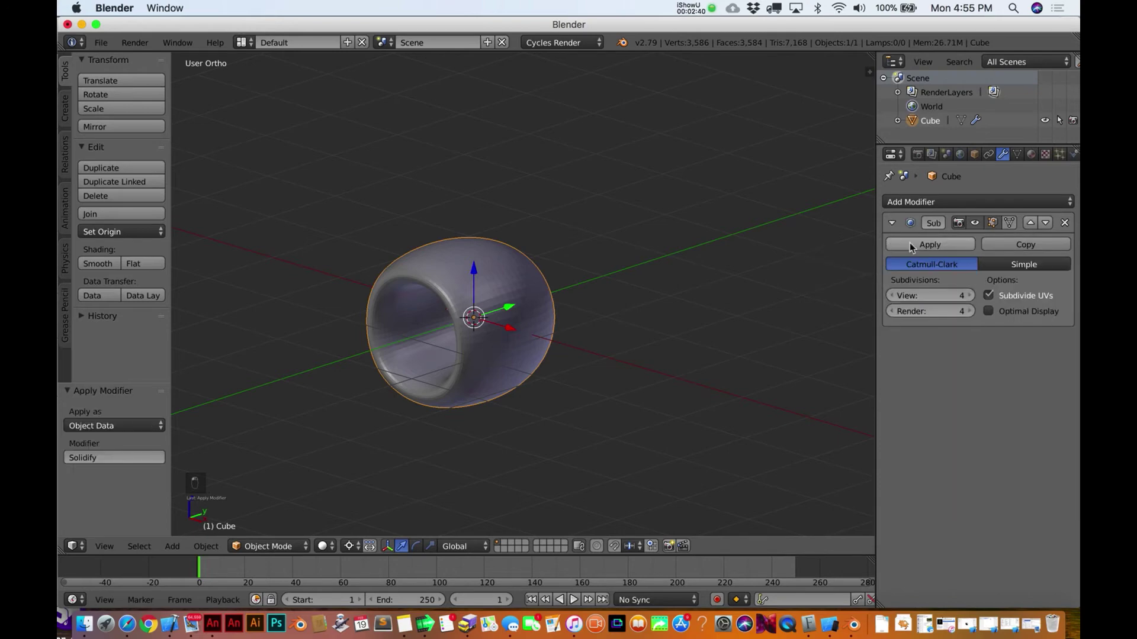
- Apply the Subdivision Surface modifier permanently to the cube's mesh
{"action": "left_click", "coordinate": [909, 244]}
{"action": "scroll", "coordinate": [563, 382], "scroll_direction": "left", "scroll_amount": 5}
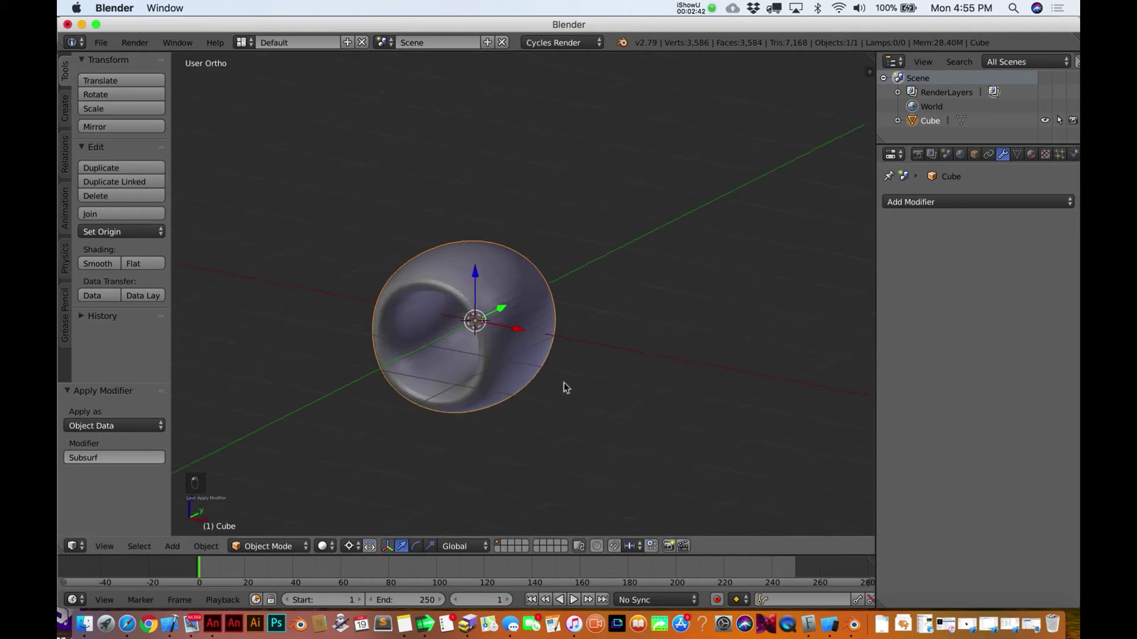
{"action": "scroll", "coordinate": [564, 383], "scroll_direction": "left", "scroll_amount": 3}
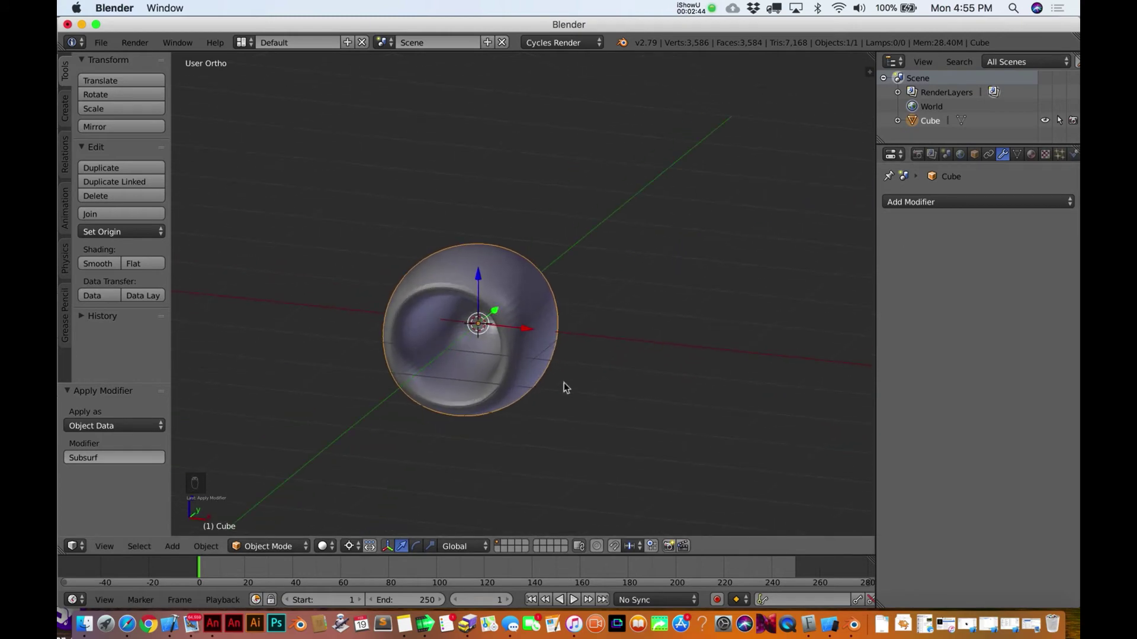
- Enter Edit Mode on the cube and examine the density of its subdivided mesh from several angles
{"action": "key", "text": "Tab"}
{"action": "scroll", "coordinate": [539, 439], "scroll_direction": "left", "scroll_amount": 5}
{"action": "scroll", "coordinate": [540, 438], "scroll_direction": "left", "scroll_amount": 5}
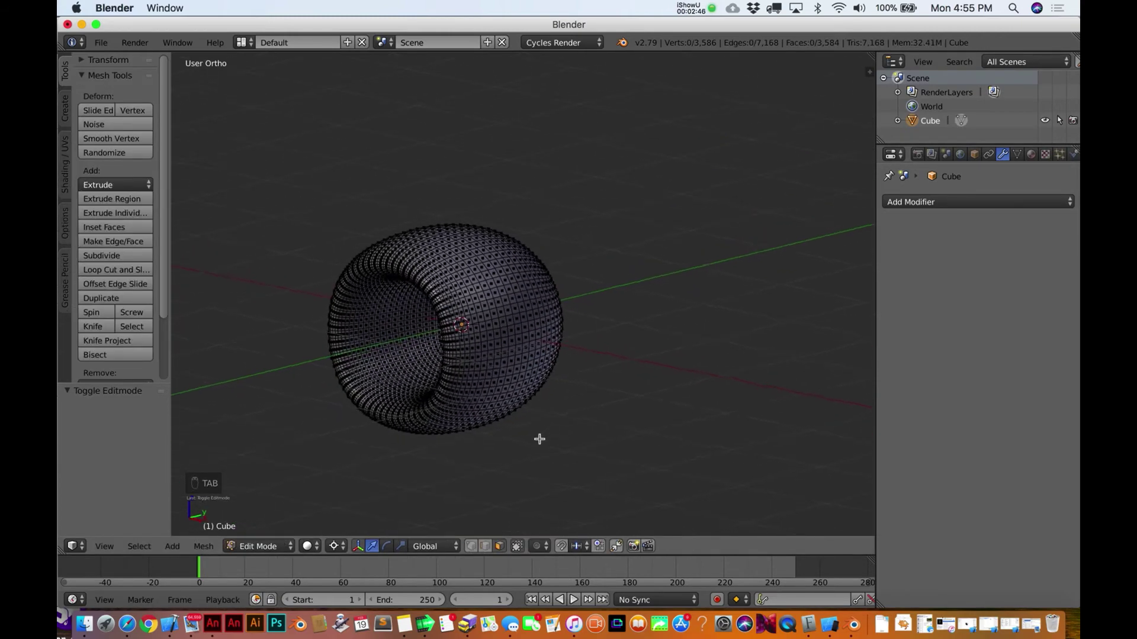
{"action": "scroll", "coordinate": [539, 438], "scroll_direction": "up", "scroll_amount": 2}
{"action": "scroll", "coordinate": [540, 439], "scroll_direction": "right", "scroll_amount": 5}
{"action": "scroll", "coordinate": [540, 439], "scroll_direction": "right", "scroll_amount": 3}
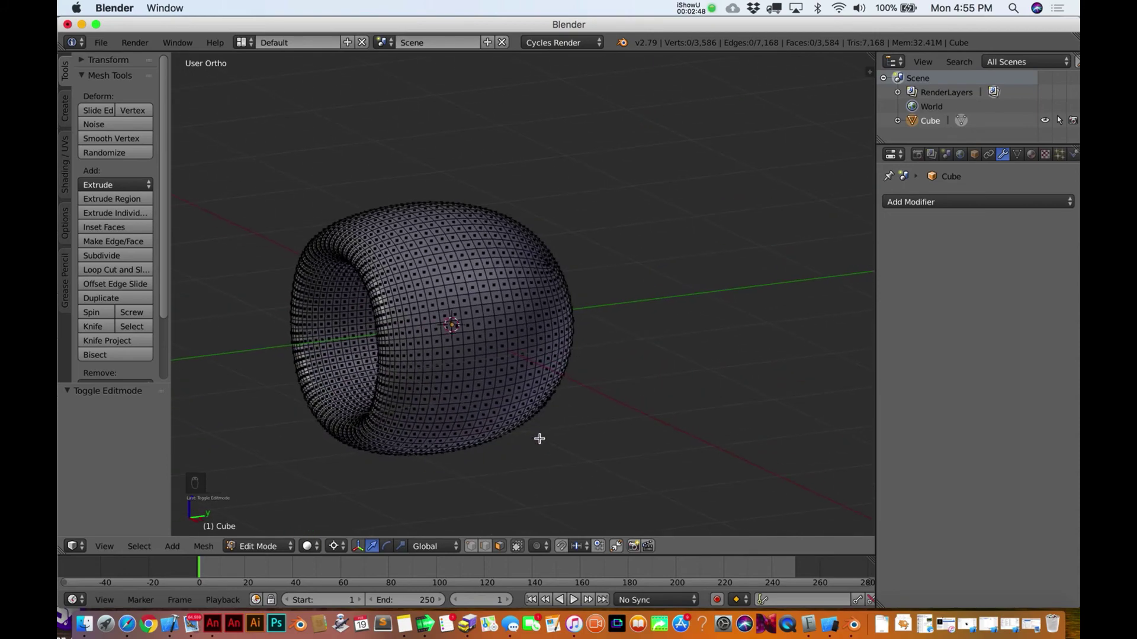
{"action": "scroll", "coordinate": [539, 439], "scroll_direction": "left", "scroll_amount": 5}
{"action": "scroll", "coordinate": [540, 439], "scroll_direction": "up", "scroll_amount": 3}
{"action": "scroll", "coordinate": [539, 438], "scroll_direction": "up", "scroll_amount": 10}
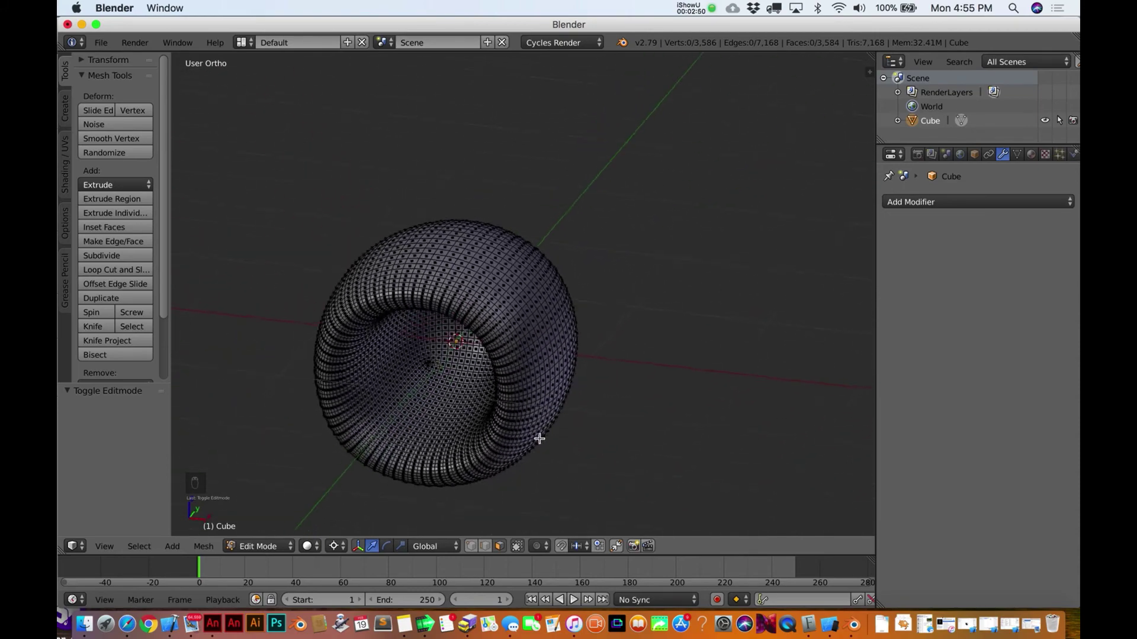
{"action": "scroll", "coordinate": [539, 439], "scroll_direction": "left", "scroll_amount": 10}
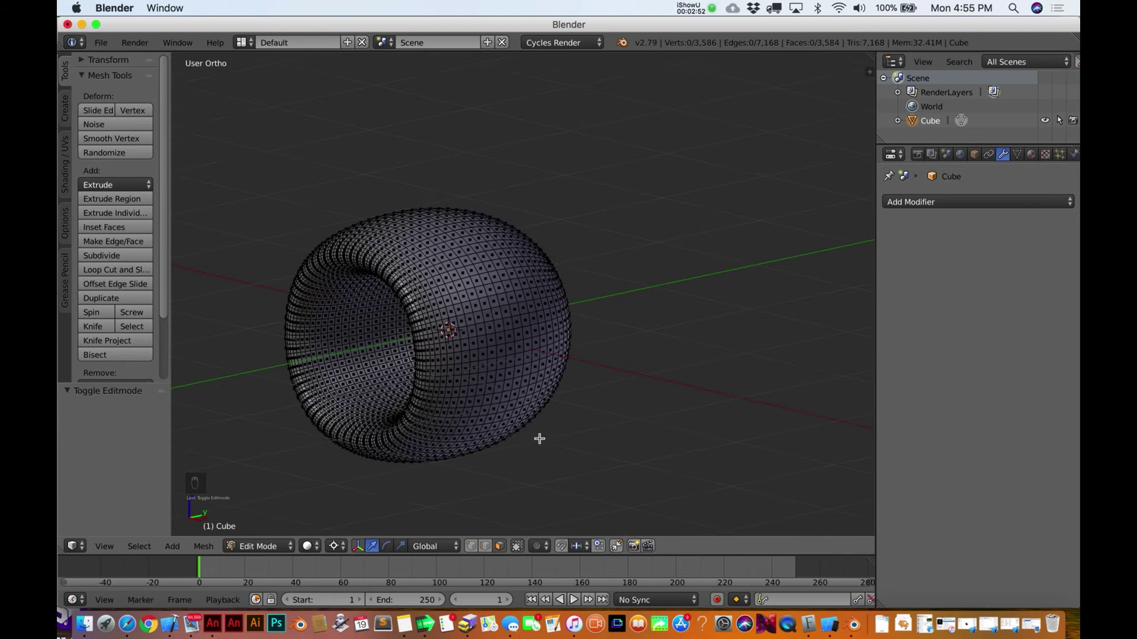
{"action": "scroll", "coordinate": [540, 439], "scroll_direction": "up", "scroll_amount": 4}
{"action": "scroll", "coordinate": [539, 441], "scroll_direction": "up", "scroll_amount": 10}
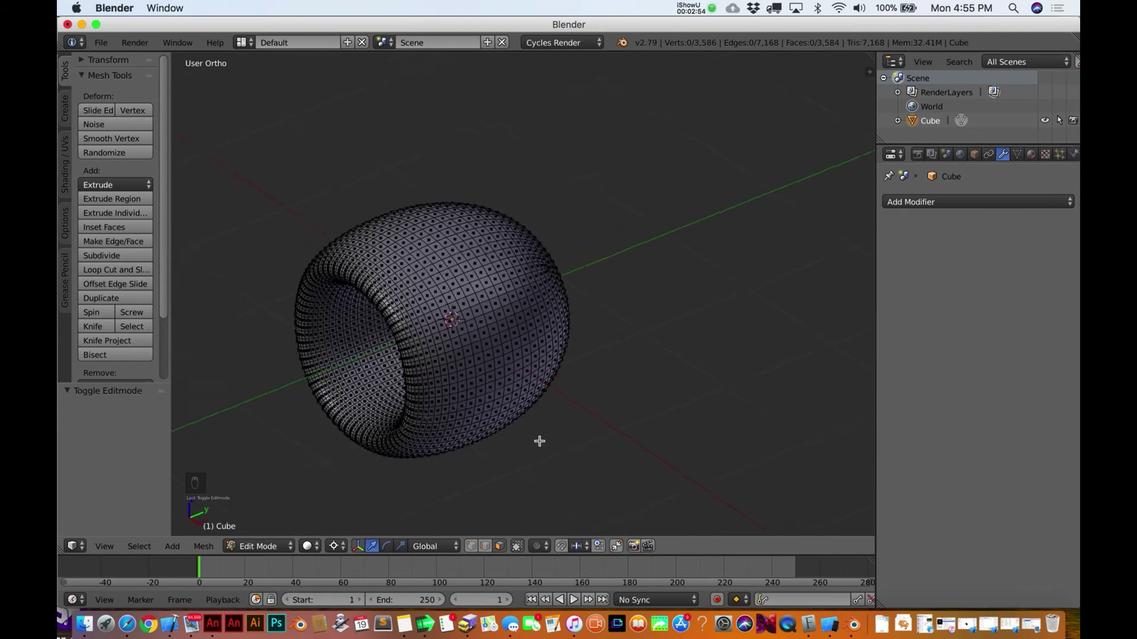
{"action": "scroll", "coordinate": [539, 441], "scroll_direction": "left", "scroll_amount": 2}
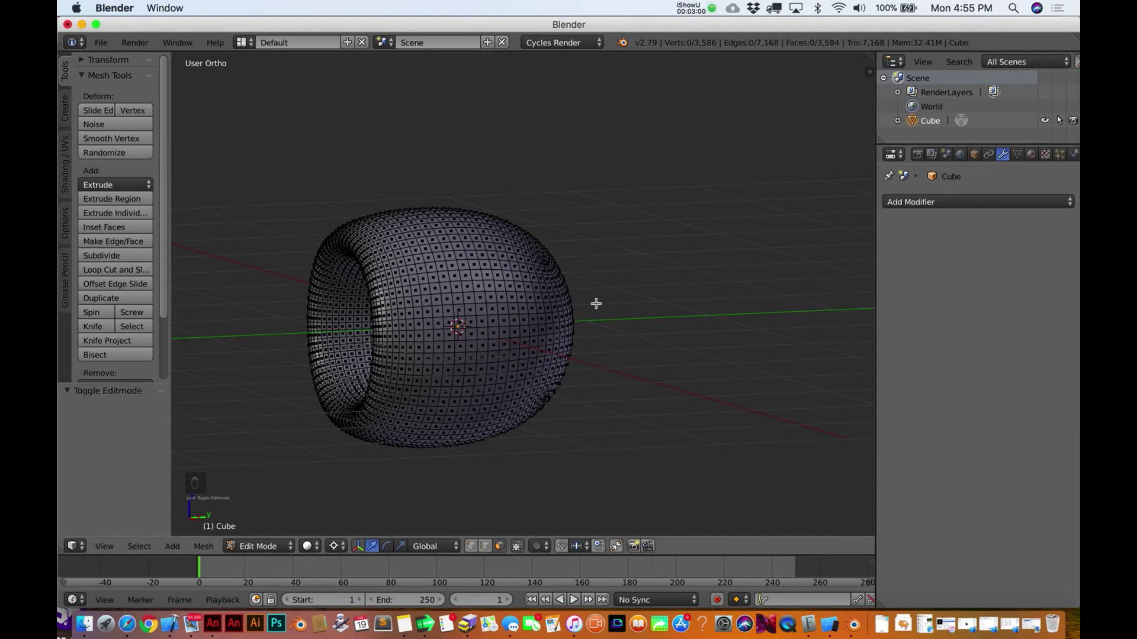
{"action": "scroll", "coordinate": [596, 304], "scroll_direction": "down", "scroll_amount": 3}
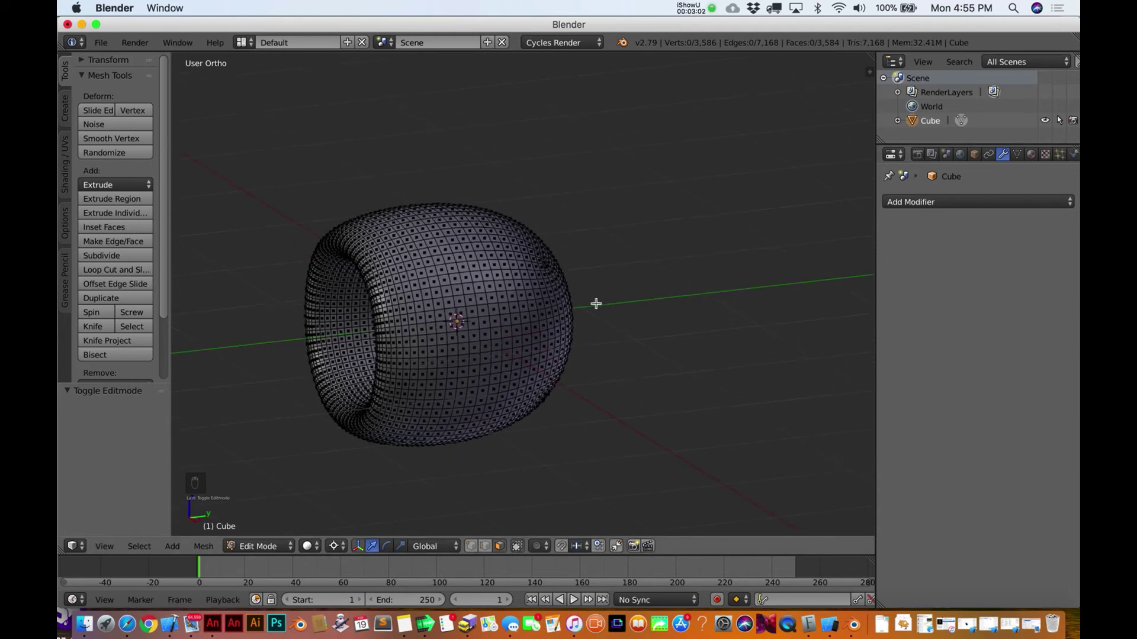
- Export the model to the Desktop folder as a Collada file named cup.dae
{"action": "left_click", "coordinate": [101, 43]}
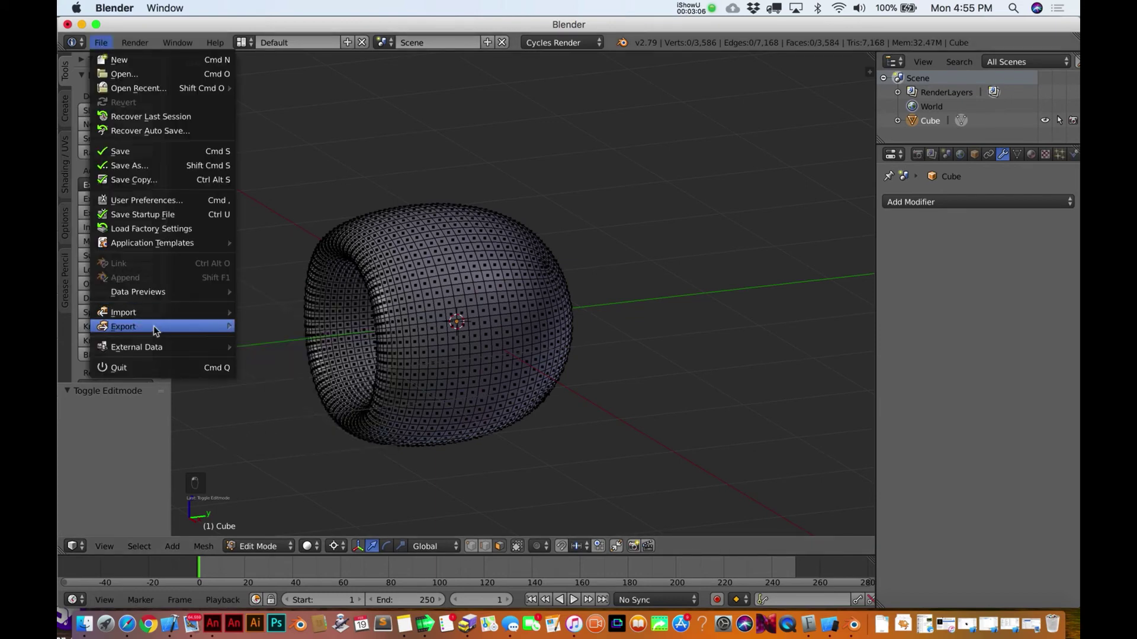
{"action": "mouse_move", "coordinate": [154, 326]}
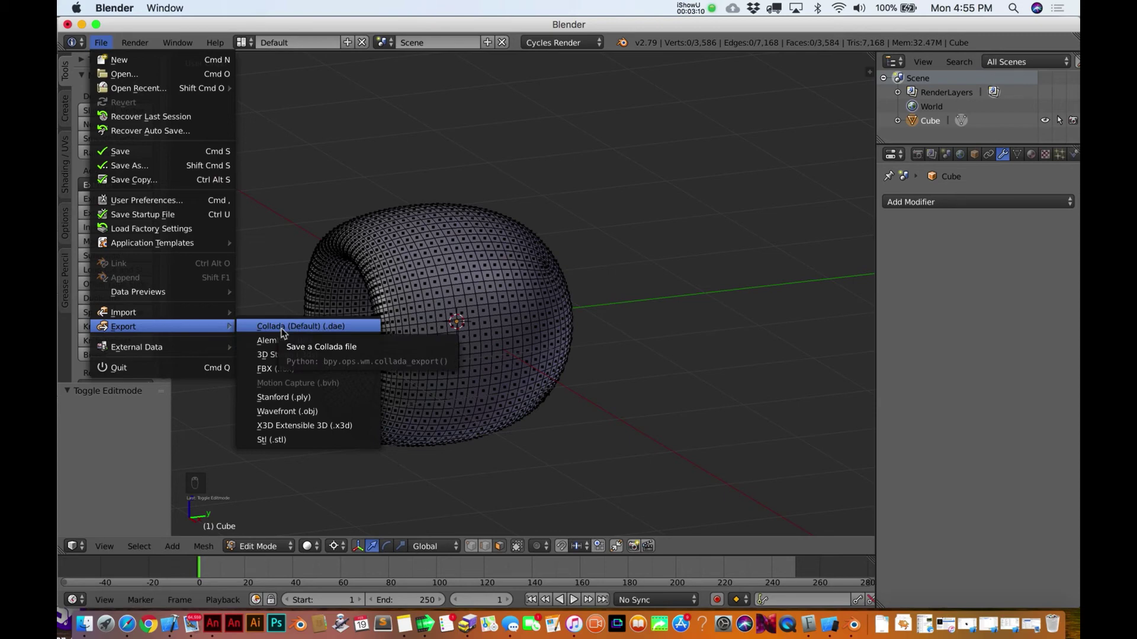
{"action": "left_click", "coordinate": [283, 328]}
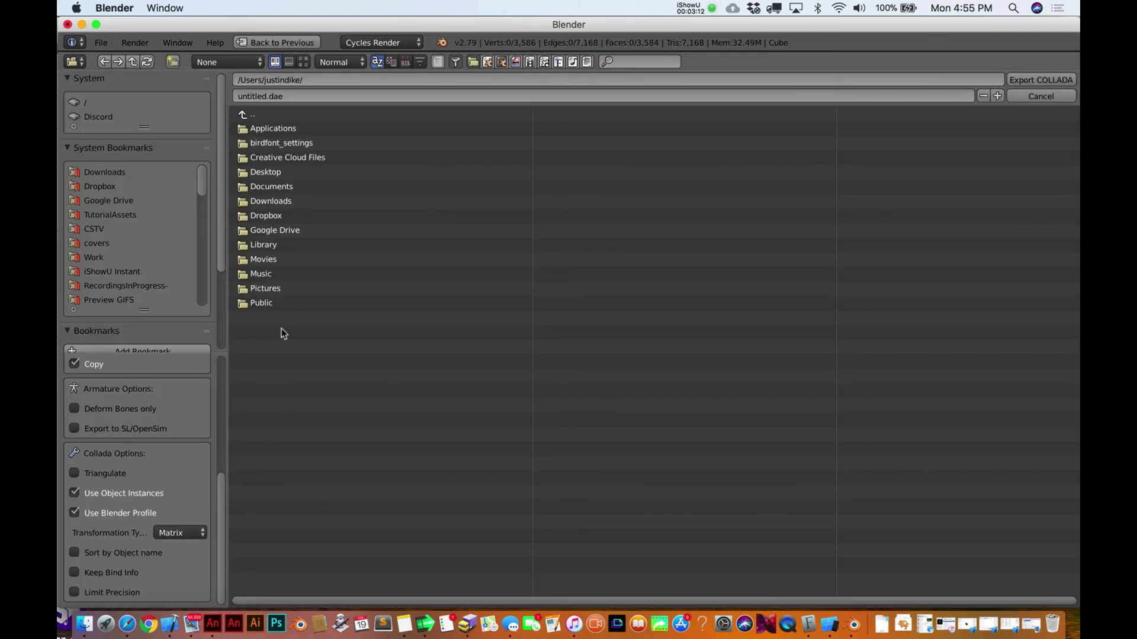
{"action": "left_click", "coordinate": [271, 175]}
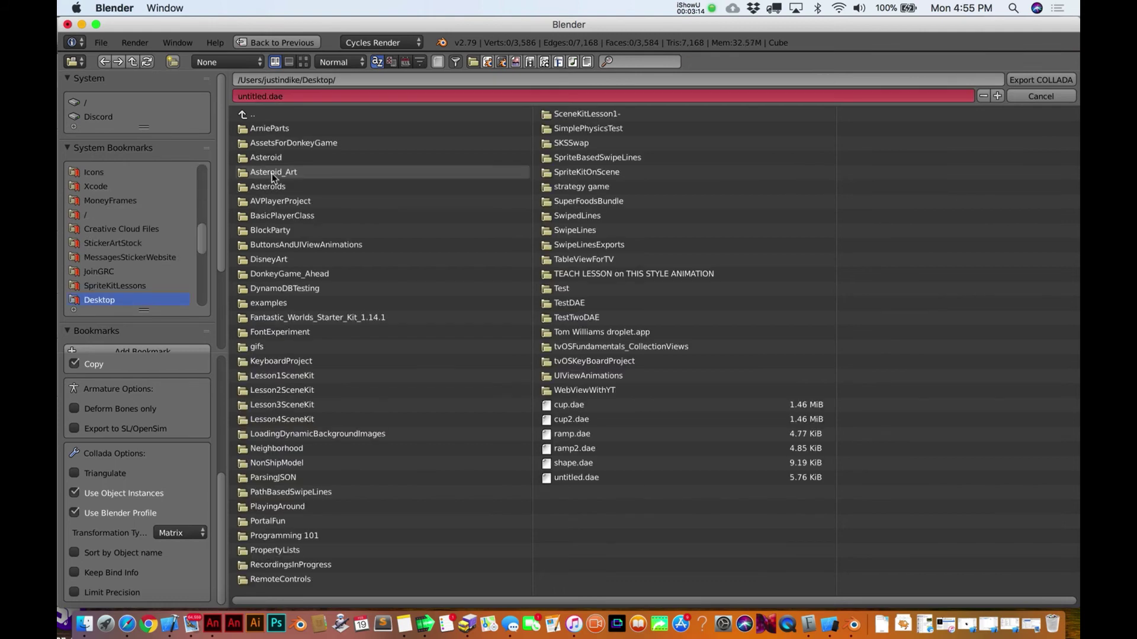
{"action": "left_click", "coordinate": [268, 96]}
{"action": "type", "text": "cu"}
{"action": "key", "text": "Return"}
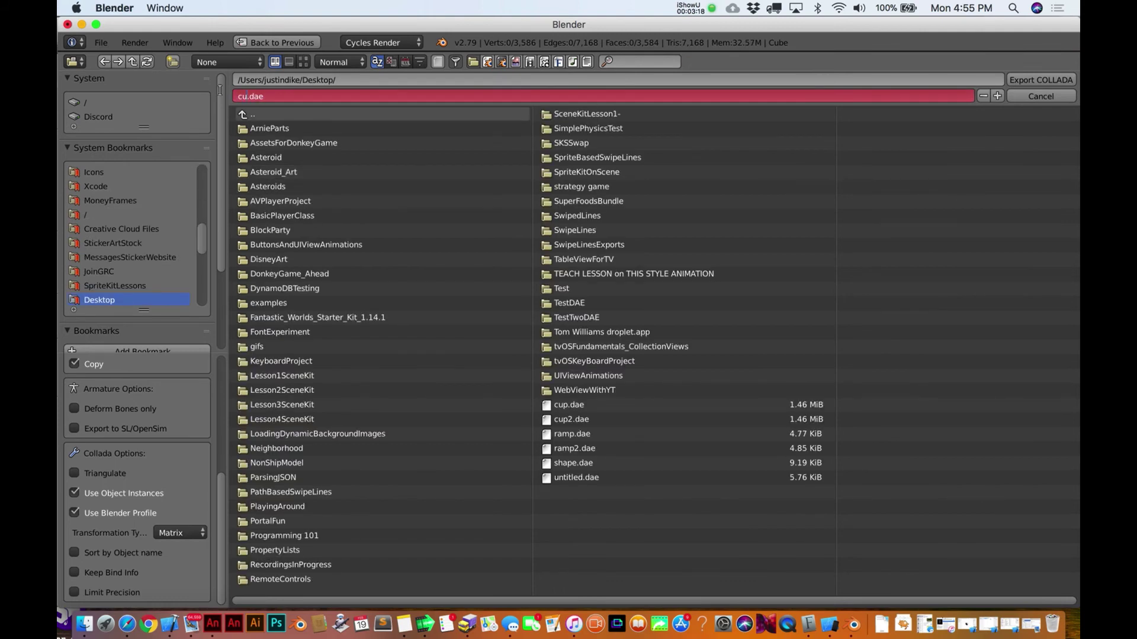
{"action": "left_click", "coordinate": [1043, 80]}
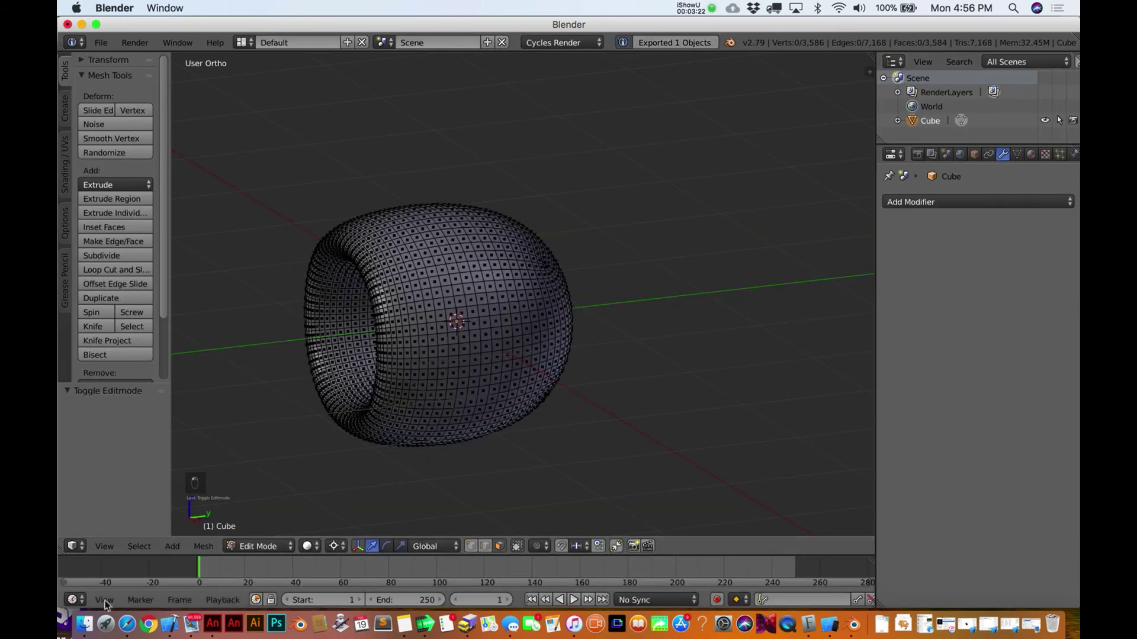
- Switch to Finder and preview the exported cup.dae, rotating the model to inspect its outside and its opening
{"action": "left_click", "coordinate": [85, 624]}
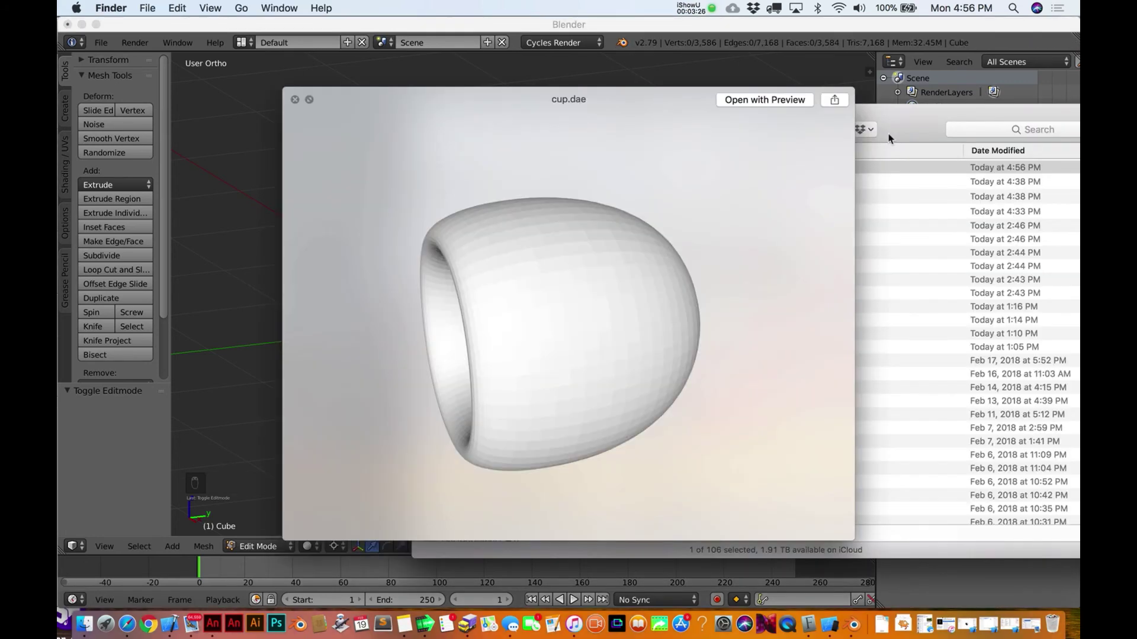
{"action": "left_click_drag", "start_coordinate": [528, 299], "coordinate": [712, 276]}
{"action": "left_click_drag", "start_coordinate": [583, 314], "coordinate": [727, 373]}
{"action": "mouse_move", "coordinate": [573, 372]}
{"action": "left_mouse_down"}
{"action": "mouse_move", "coordinate": [717, 365]}
{"action": "mouse_move", "coordinate": [607, 373]}
{"action": "mouse_move", "coordinate": [499, 431]}
{"action": "mouse_move", "coordinate": [507, 259]}
{"action": "mouse_move", "coordinate": [645, 366]}
{"action": "mouse_move", "coordinate": [655, 346]}
{"action": "mouse_move", "coordinate": [589, 389]}
{"action": "mouse_move", "coordinate": [565, 385]}
{"action": "left_mouse_up"}
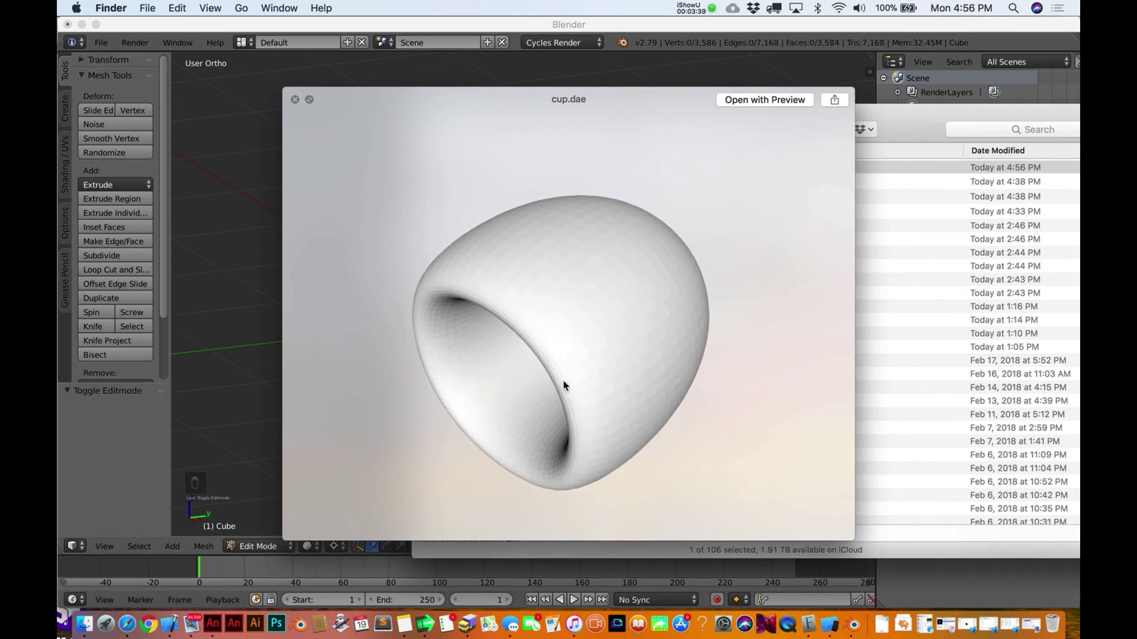
- Add cup.dae from Finder to the art.scnassets folder of the TestDAE project in Xcode
{"action": "left_click", "coordinate": [172, 625]}
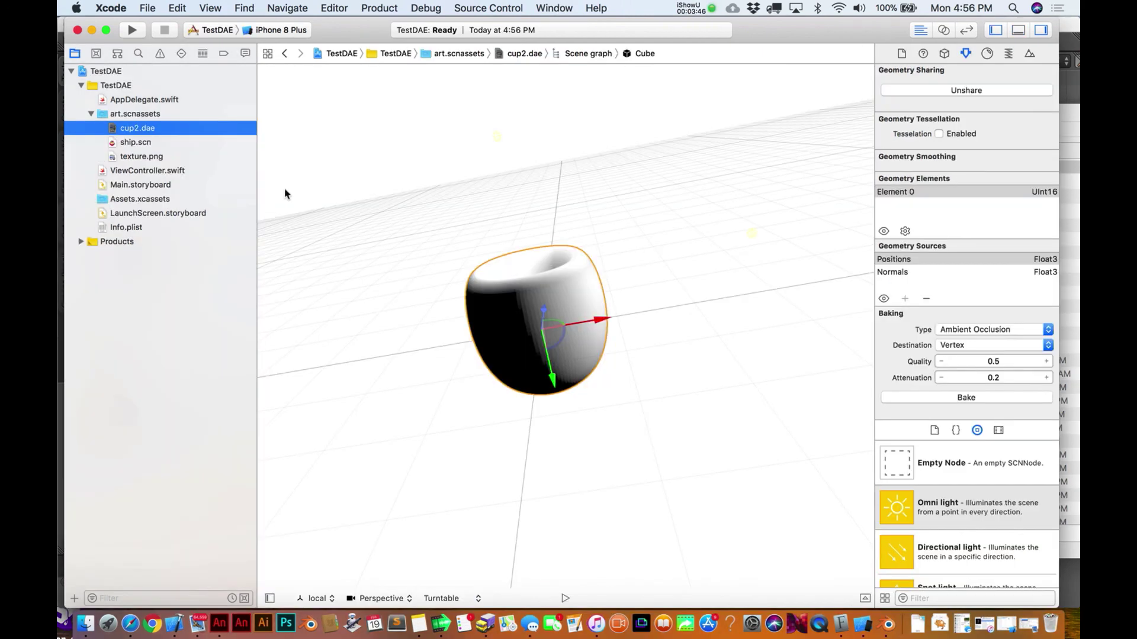
{"action": "left_click", "coordinate": [1073, 111]}
{"action": "key", "text": "space"}
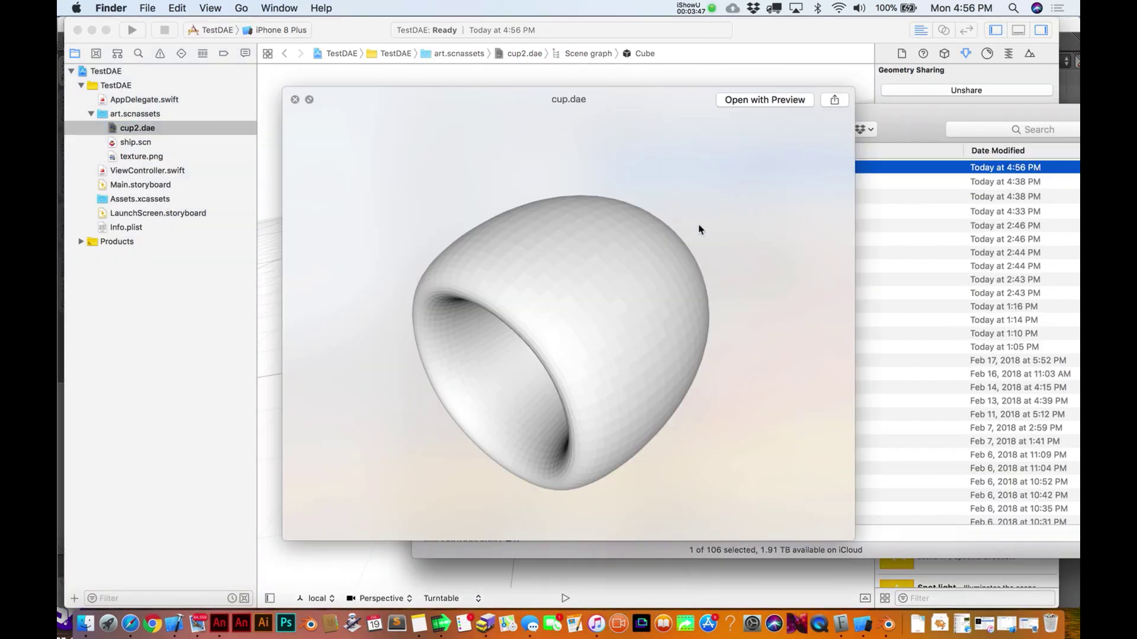
{"action": "key", "text": "space"}
{"action": "left_click_drag", "start_coordinate": [627, 166], "coordinate": [176, 125]}
{"action": "left_click", "coordinate": [386, 143]}
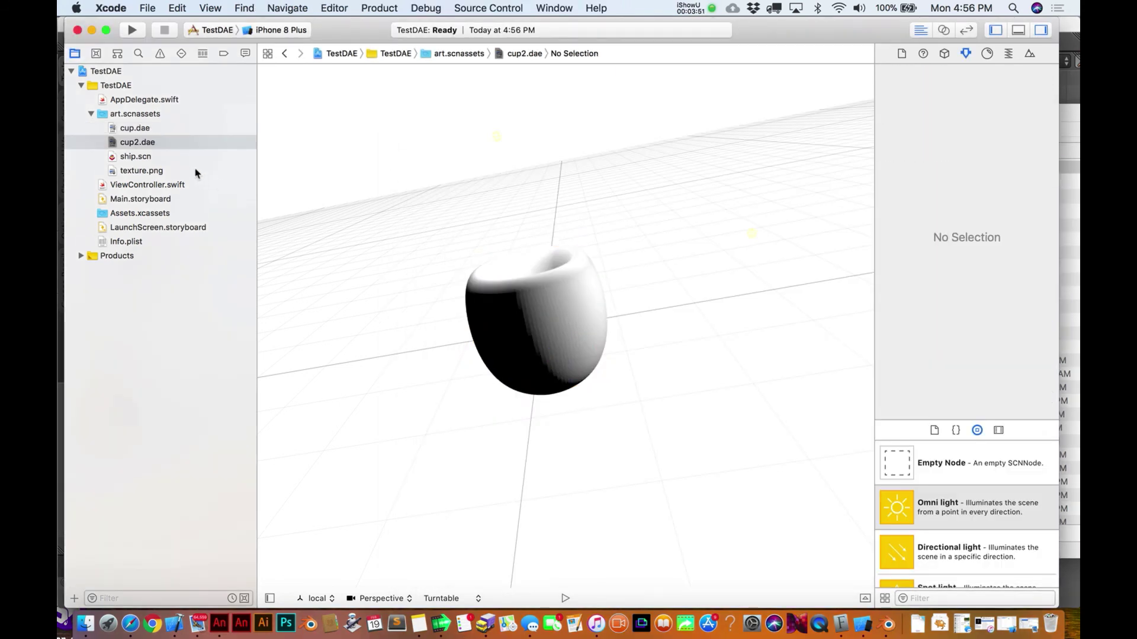
- Open cup.dae in the scene editor and place an Omni light beside the lower part of the cup
{"action": "left_click", "coordinate": [173, 129]}
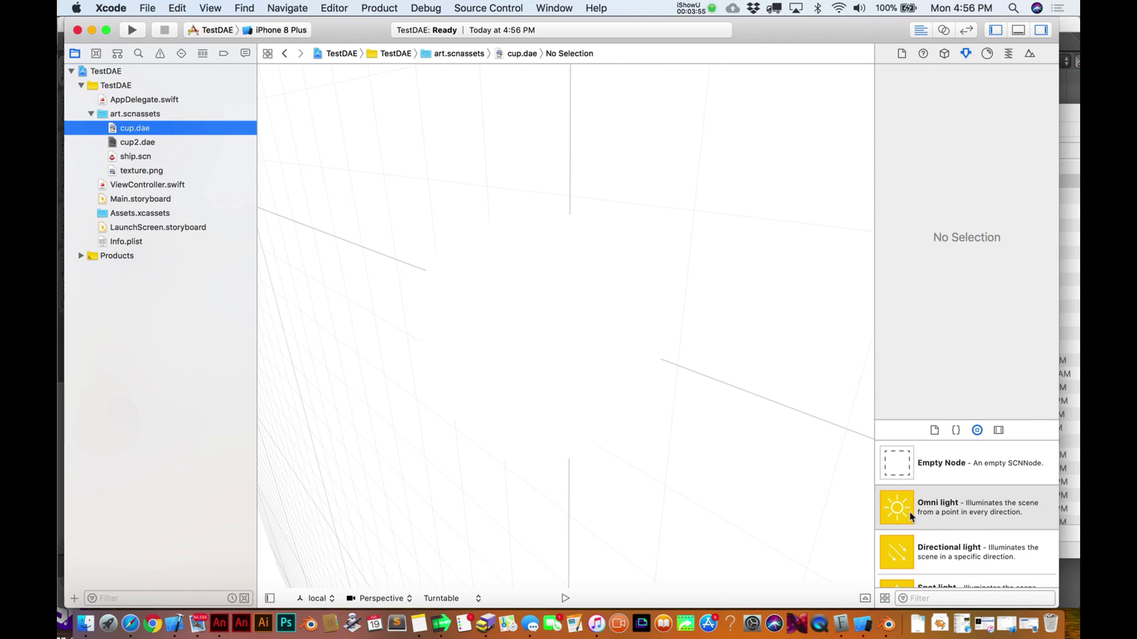
{"action": "left_click_drag", "start_coordinate": [909, 513], "coordinate": [649, 508]}
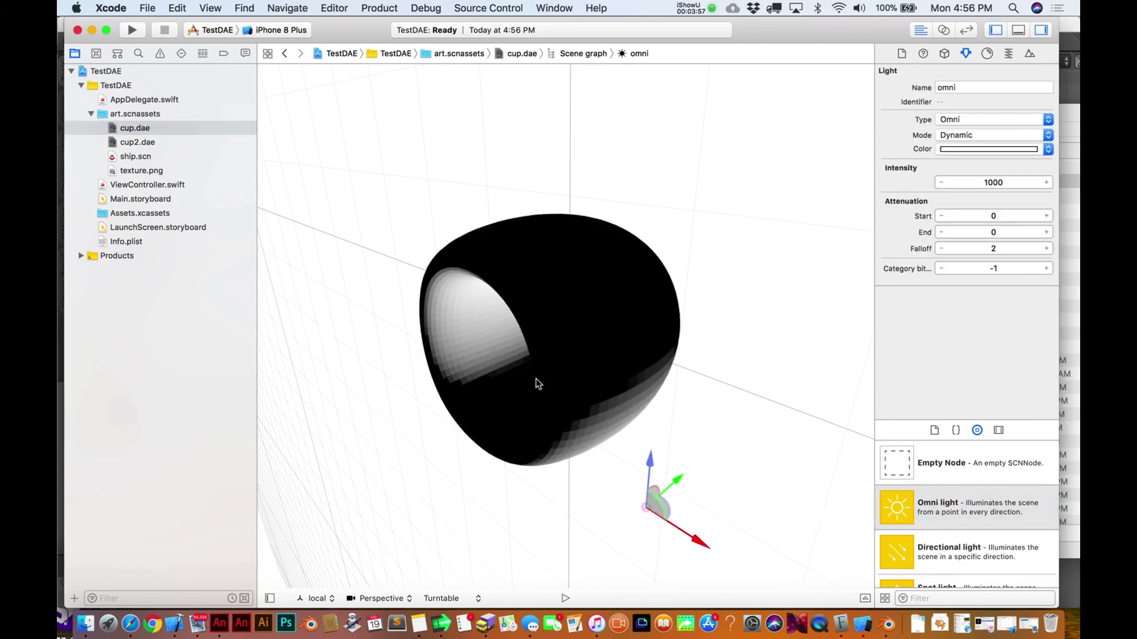
{"action": "left_click_drag", "start_coordinate": [538, 383], "coordinate": [595, 358]}
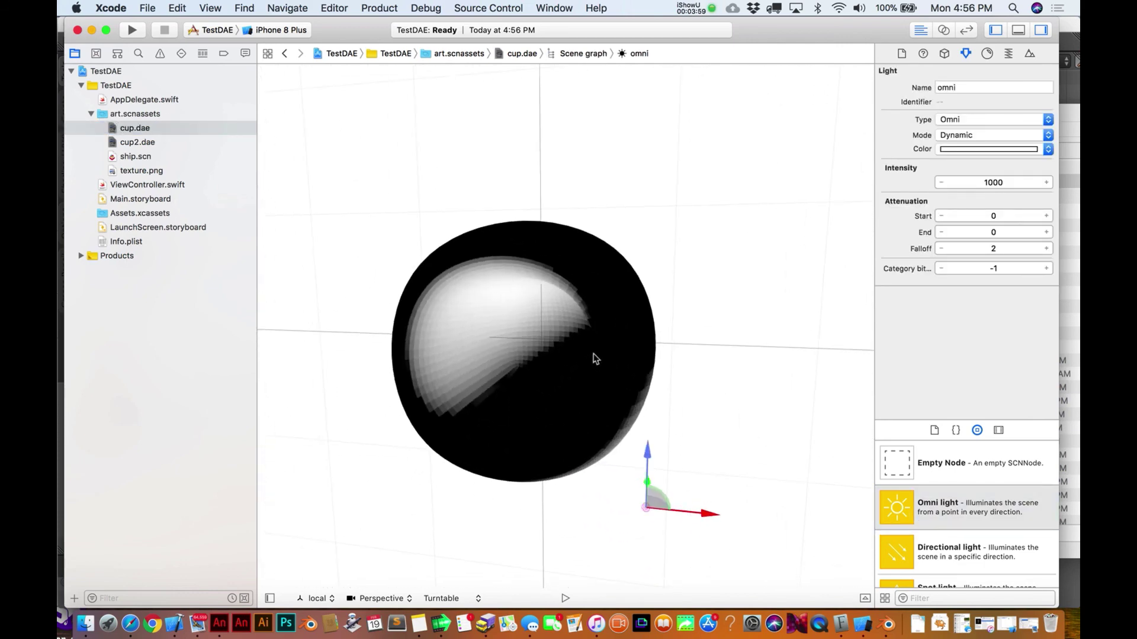